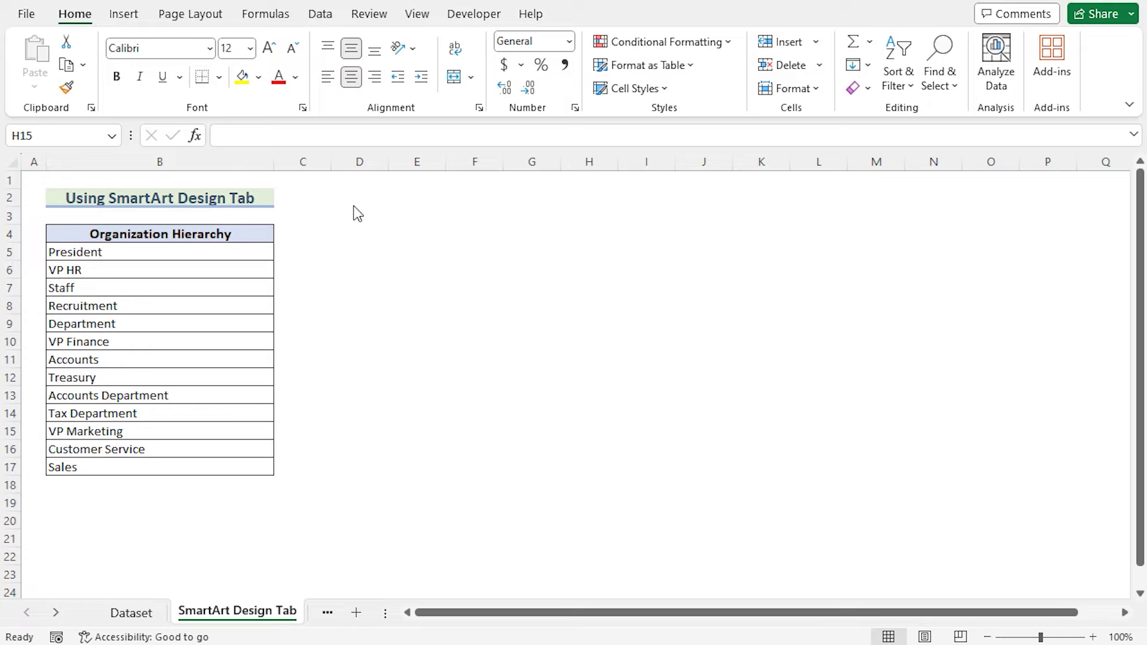
- Insert a blank Hierarchy > Organization Chart SmartArt and drag it right of the hierarchy list
{"action": "left_click", "coordinate": [125, 17]}
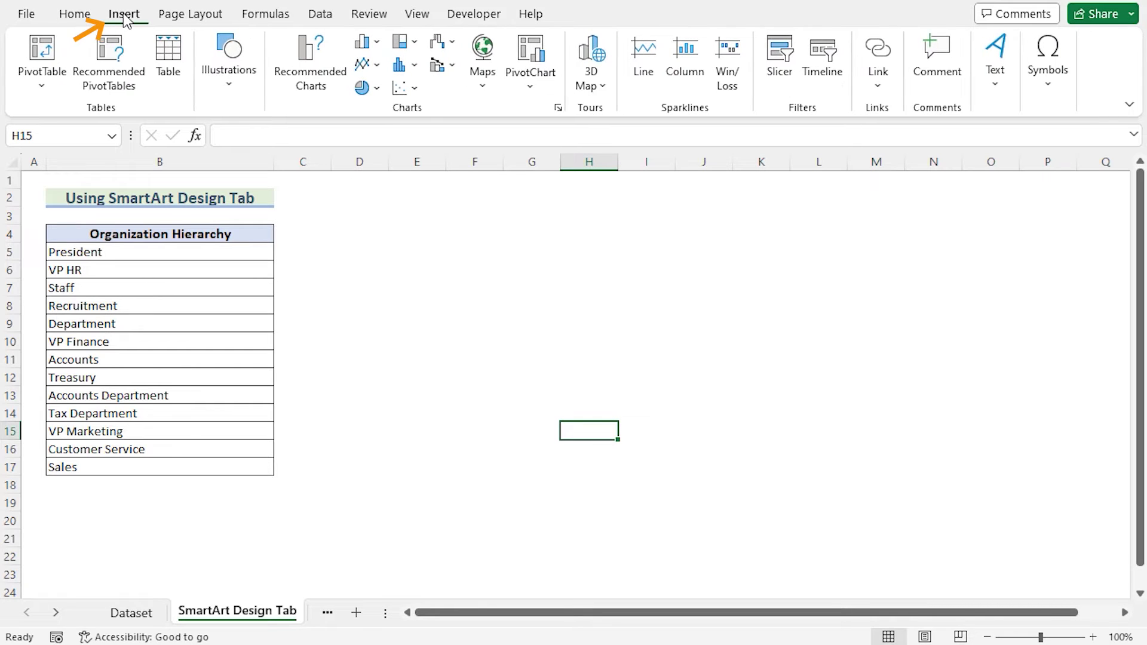
{"action": "left_click", "coordinate": [222, 93]}
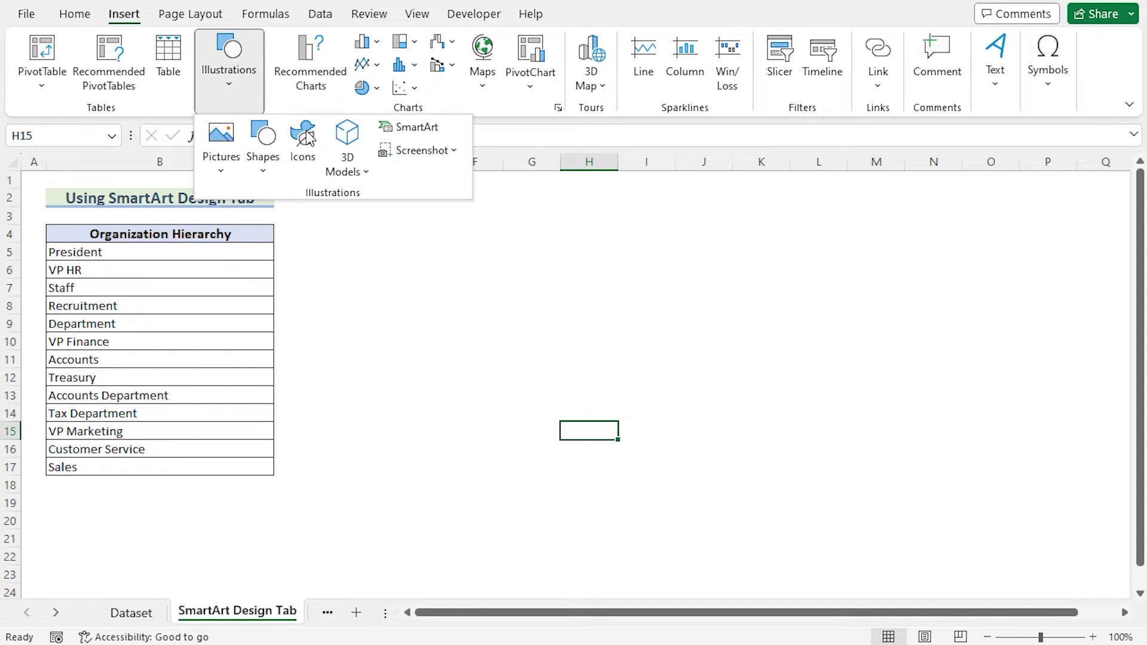
{"action": "left_click", "coordinate": [417, 127]}
{"action": "left_click_drag", "start_coordinate": [499, 147], "coordinate": [623, 196]}
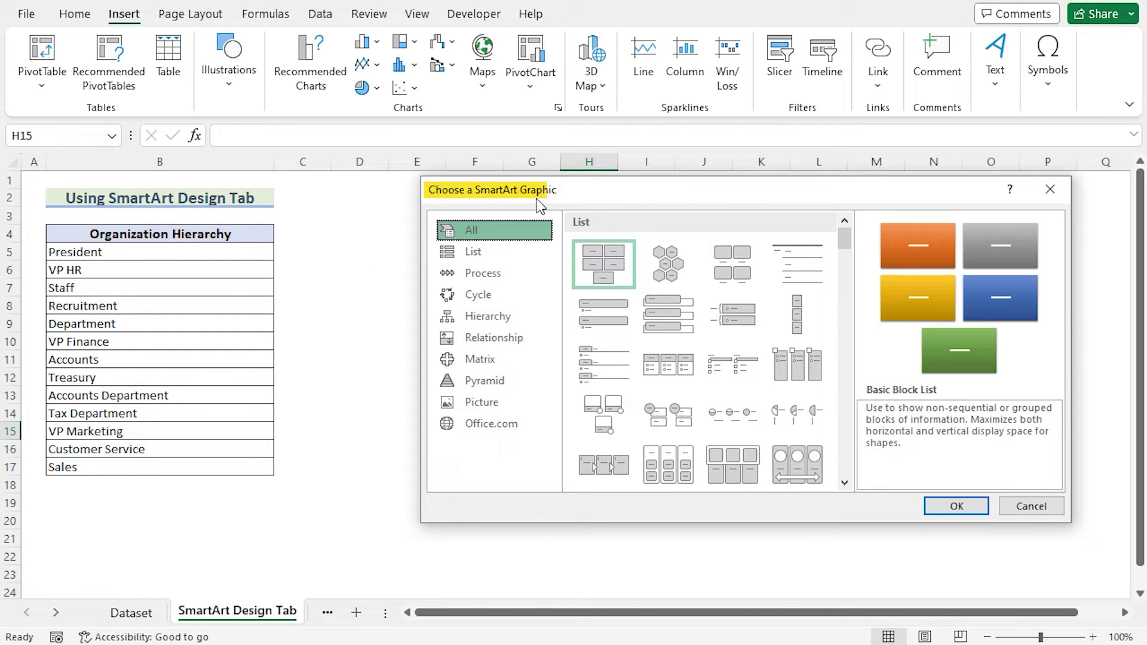
{"action": "left_click", "coordinate": [509, 317]}
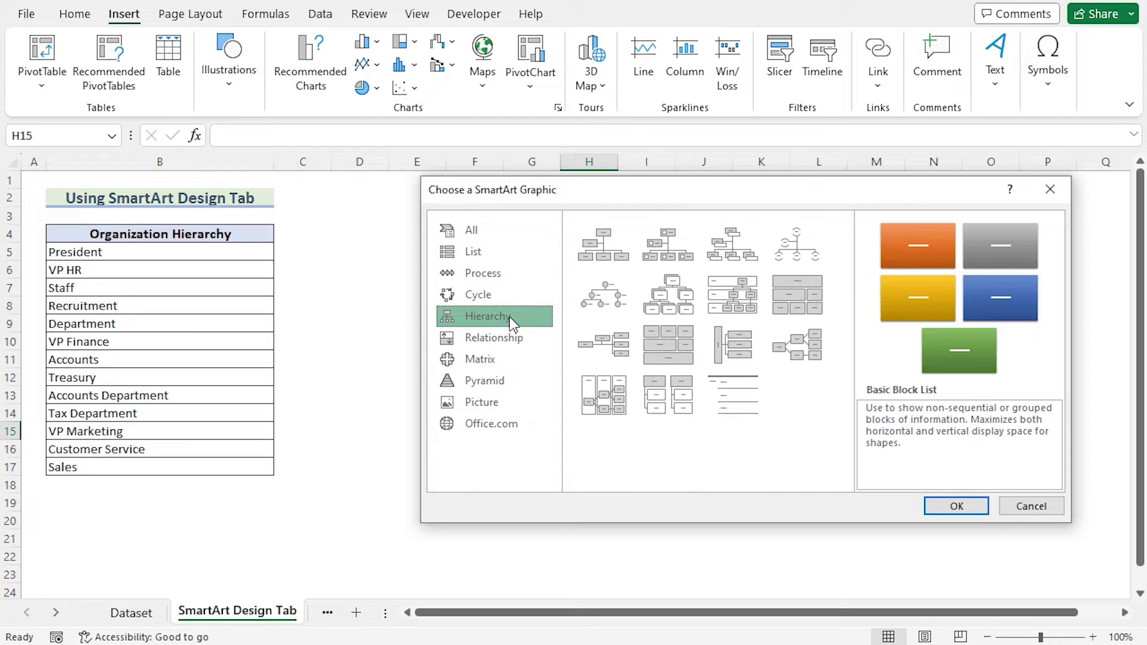
{"action": "left_click", "coordinate": [600, 255]}
{"action": "left_click", "coordinate": [979, 508]}
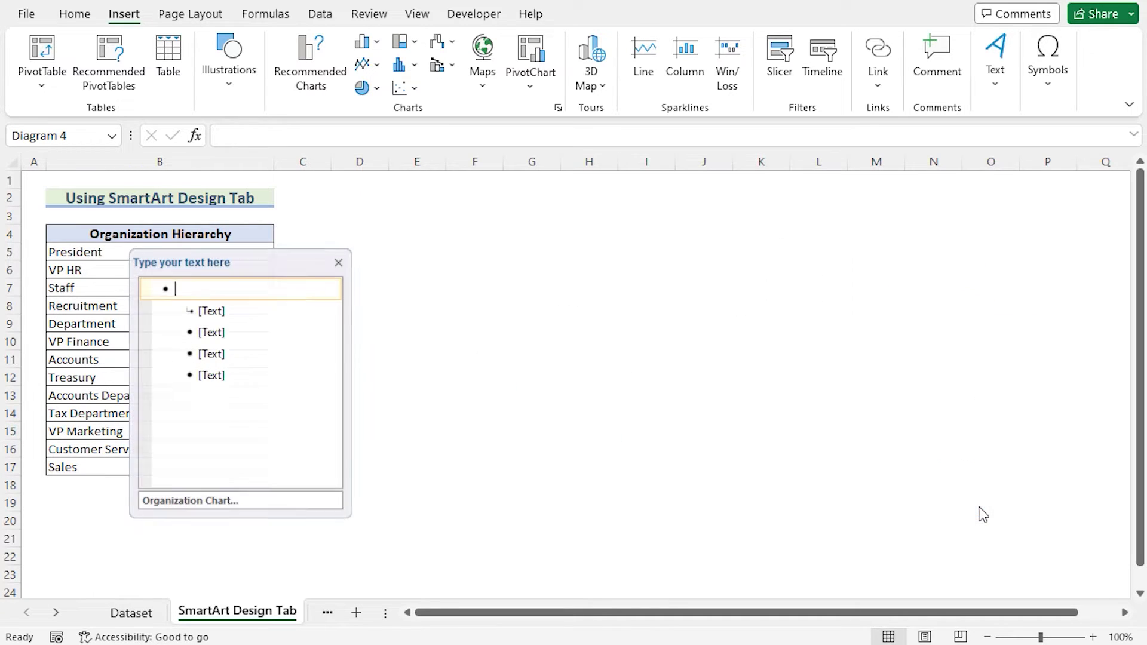
{"action": "left_click_drag", "start_coordinate": [719, 258], "coordinate": [955, 233]}
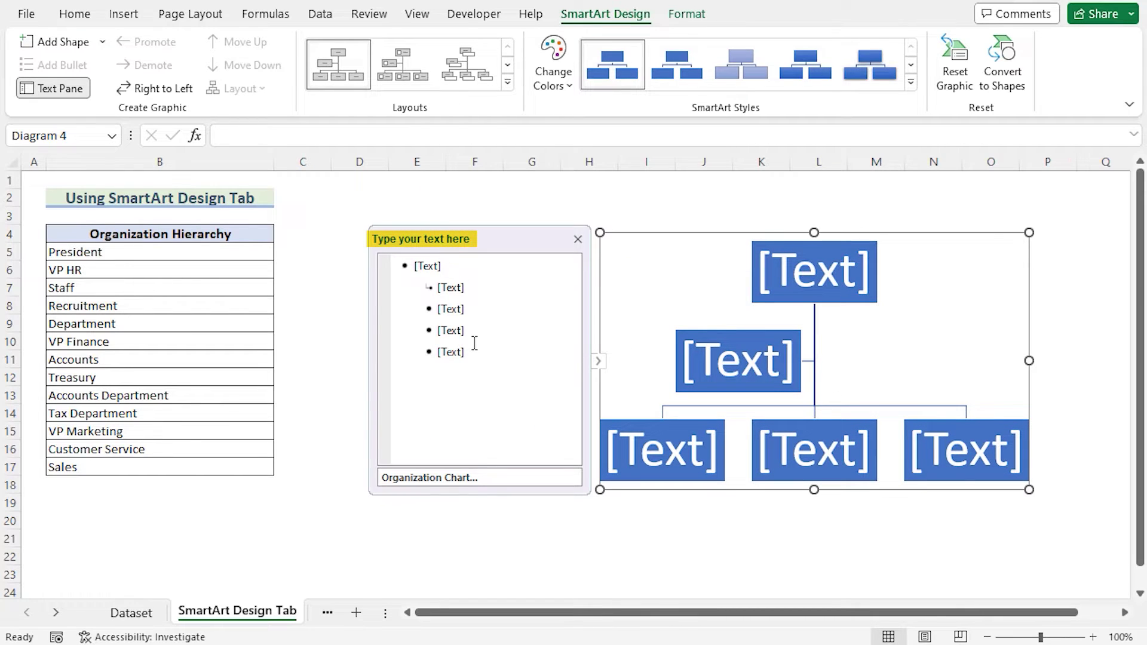
- Delete all placeholder entries from the org chart's text pane
{"action": "left_click", "coordinate": [473, 348]}
{"action": "key", "text": "ctrl+a"}
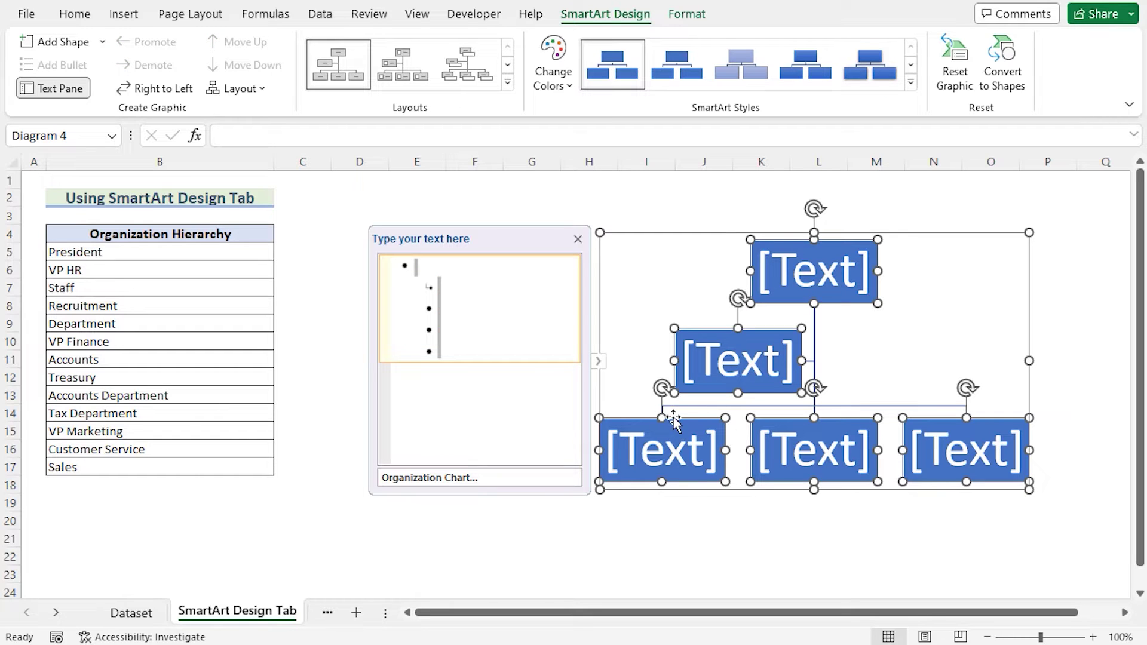
{"action": "key", "text": "Delete"}
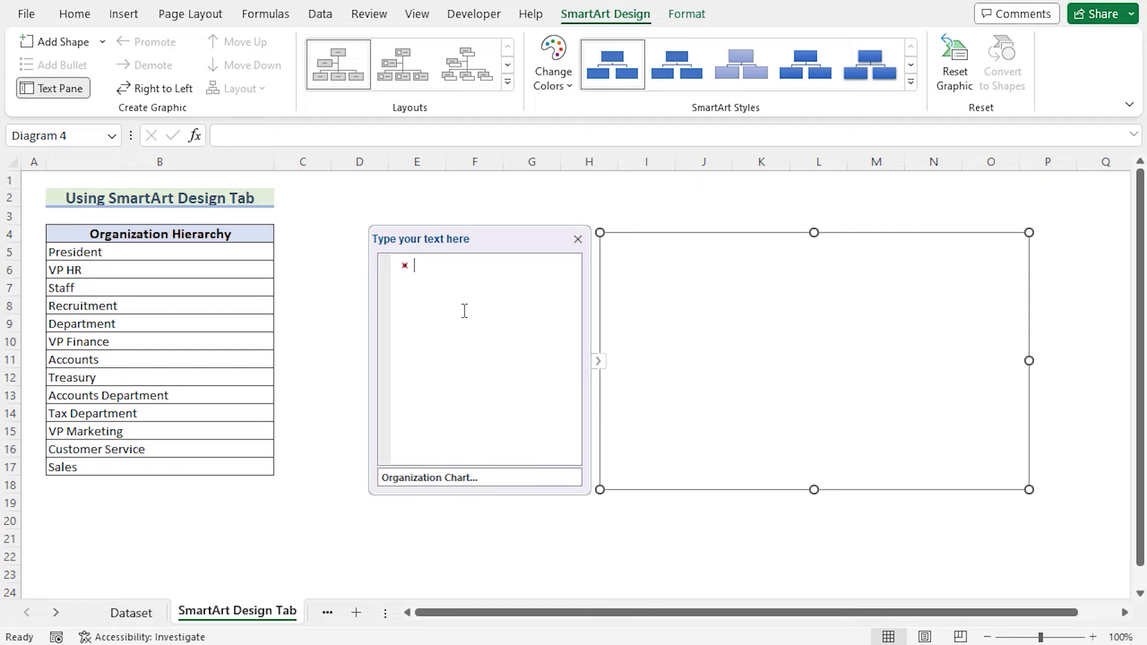
- Copy the 13 entries in B5:B17 and paste them into the chart's text pane
{"action": "left_click", "coordinate": [157, 250]}
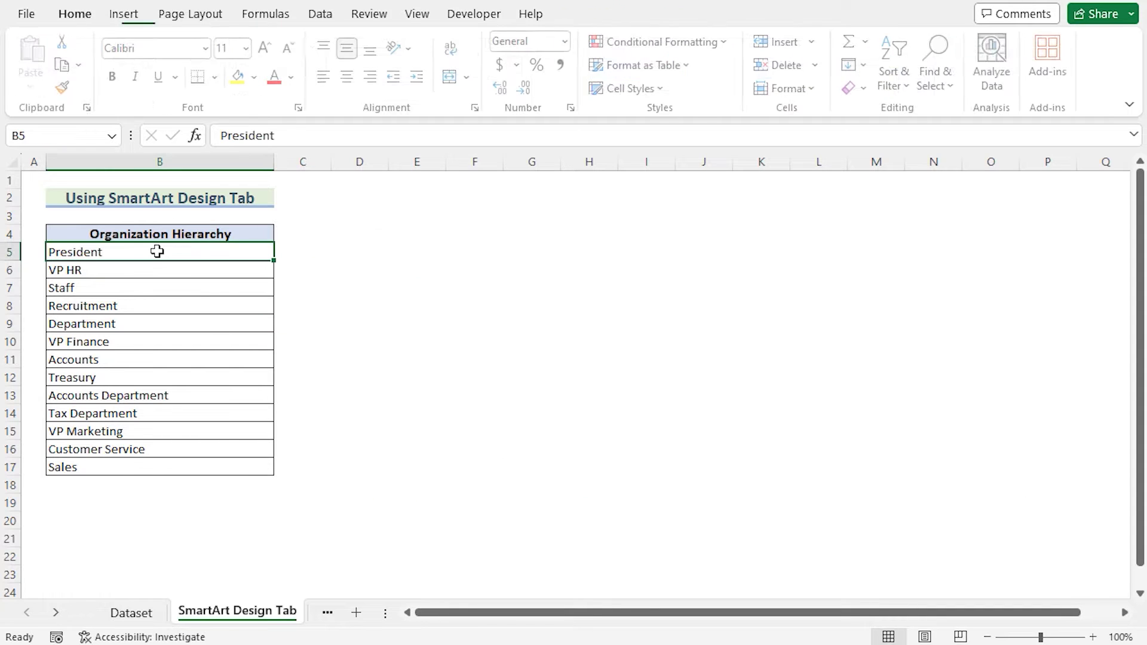
{"action": "left_click", "coordinate": [159, 469], "text": "shift"}
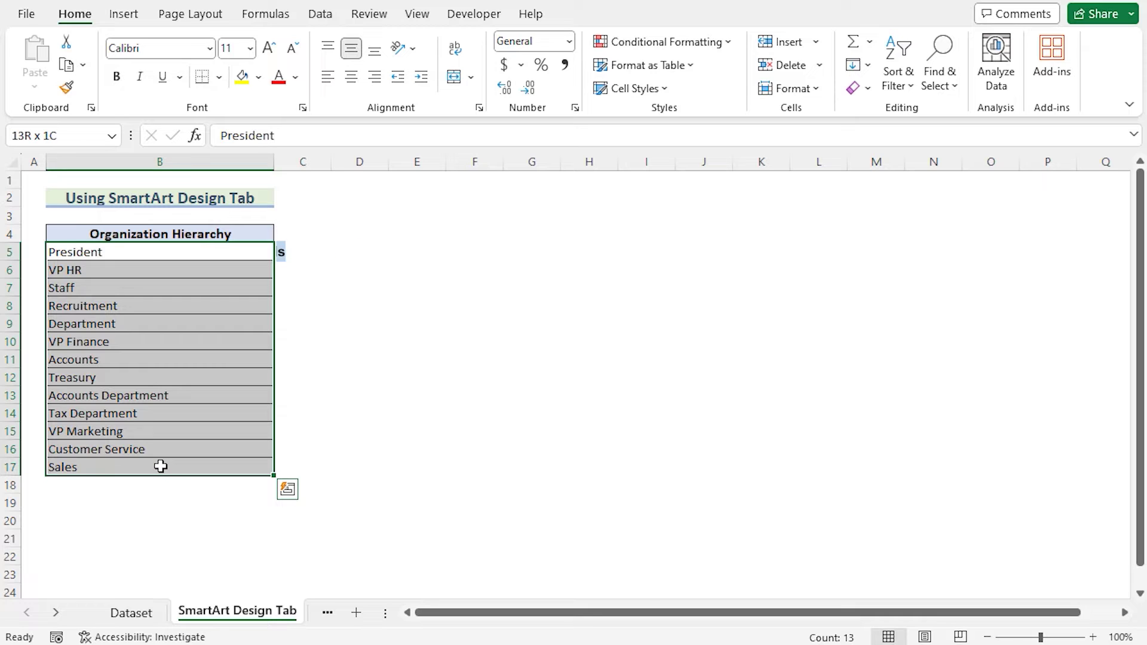
{"action": "key", "text": "ctrl+c"}
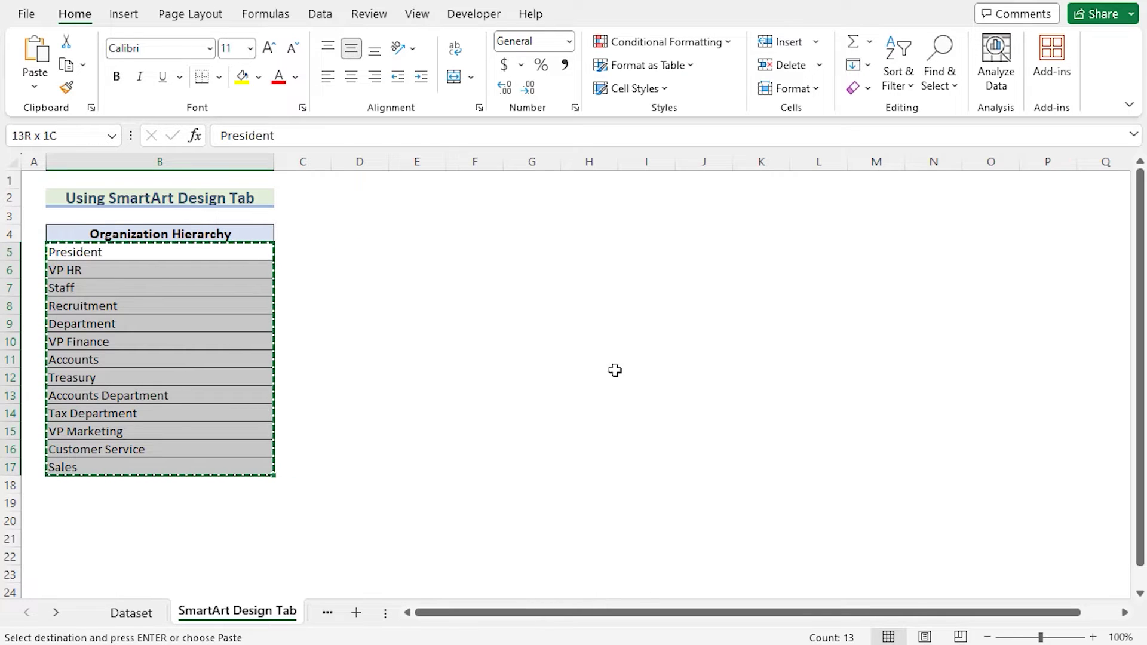
{"action": "left_click", "coordinate": [687, 317]}
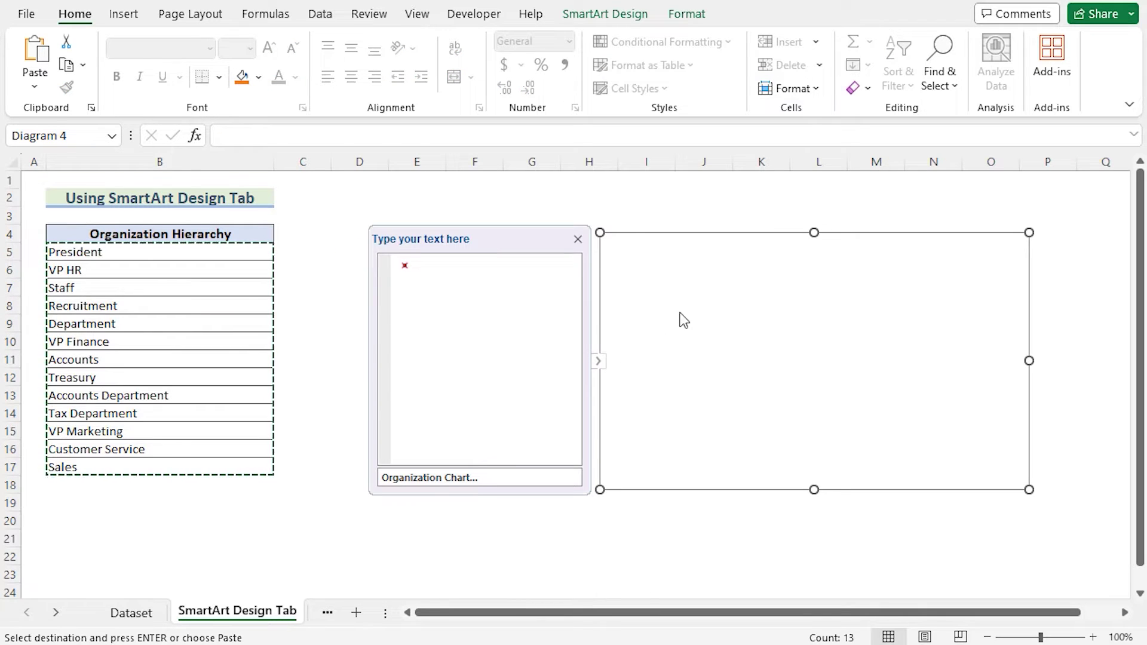
{"action": "left_click", "coordinate": [451, 274]}
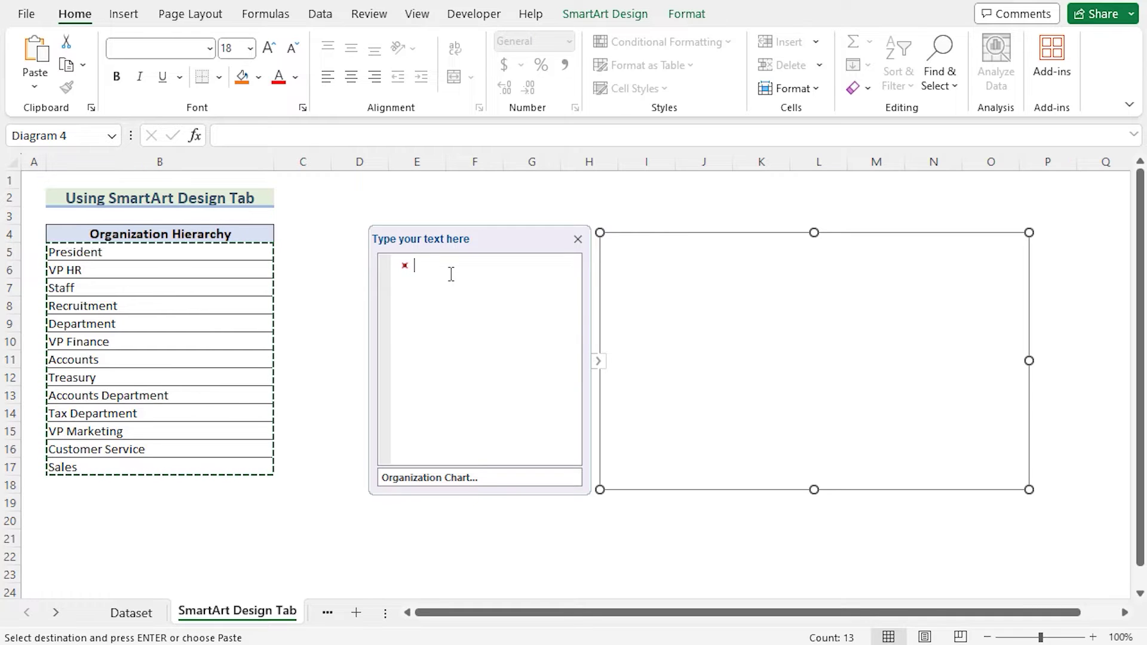
{"action": "key", "text": "ctrl+v"}
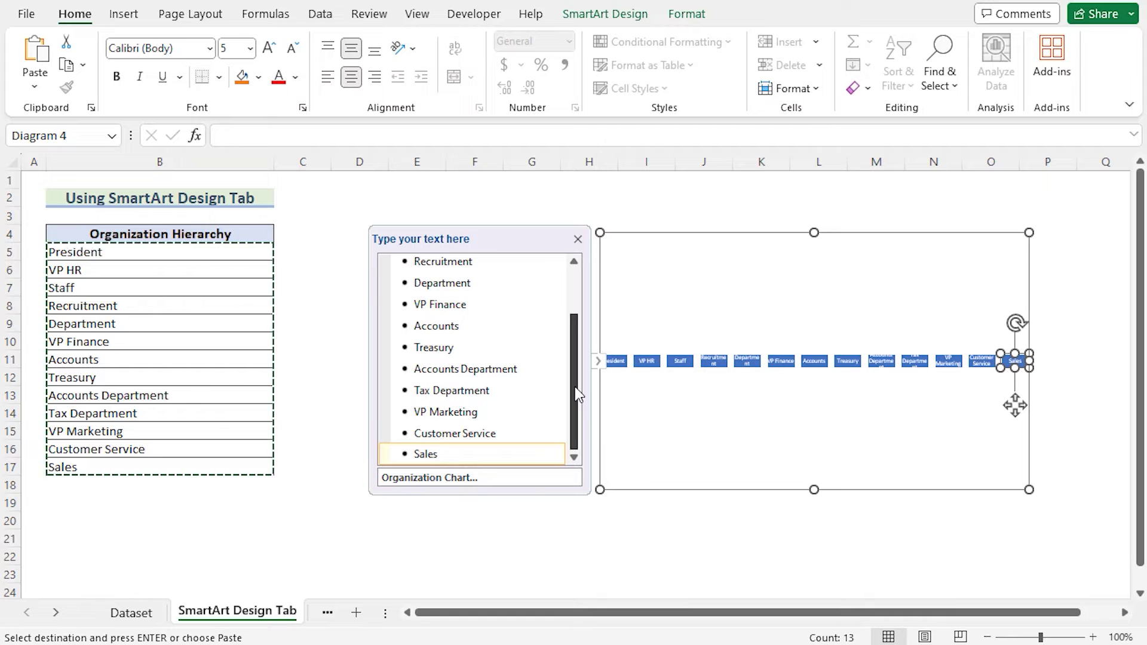
{"action": "left_click", "coordinate": [475, 452]}
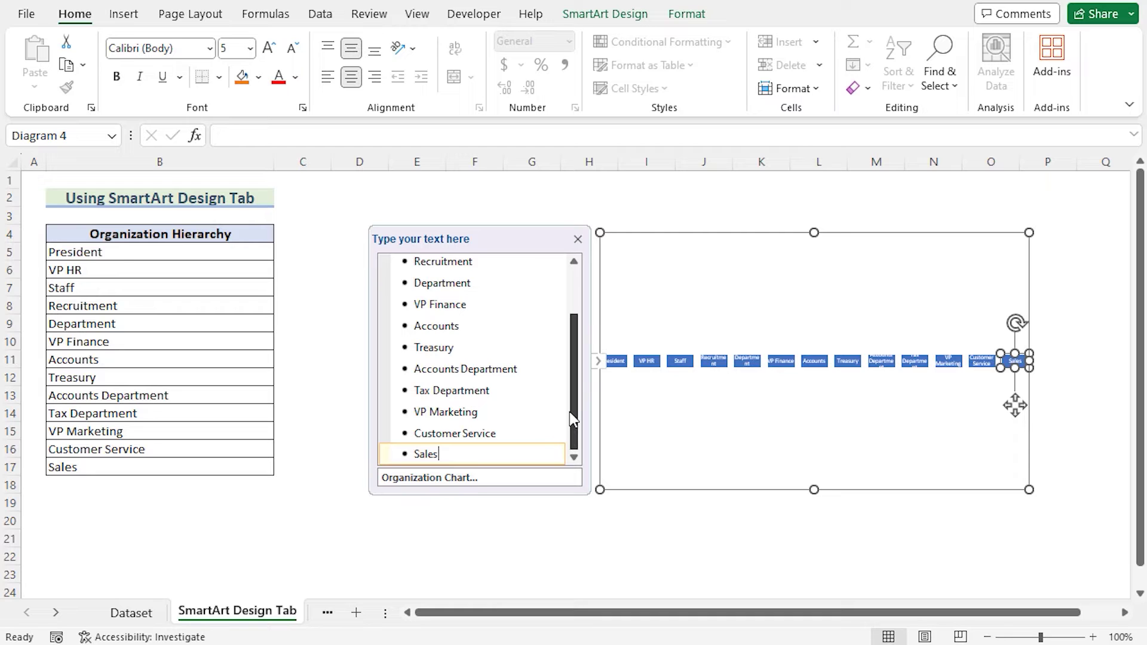
{"action": "scroll", "coordinate": [572, 394], "scroll_direction": "up", "scroll_amount": 3}
- Demote VP HR under President and Staff under VP HR
{"action": "left_click", "coordinate": [482, 265]}
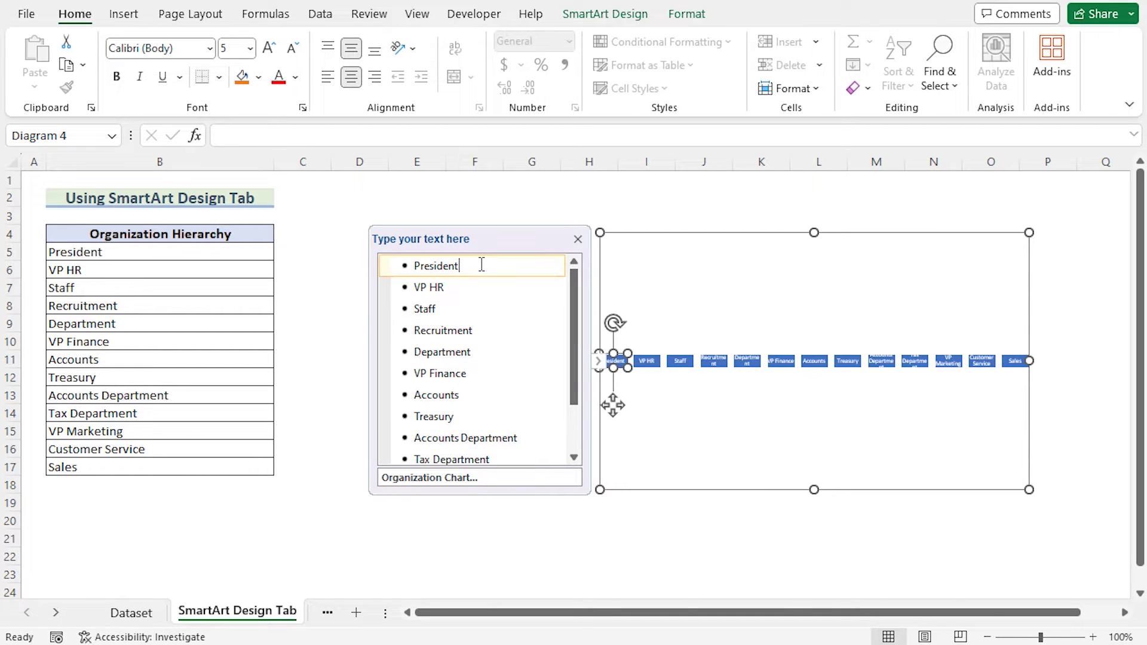
{"action": "left_click", "coordinate": [460, 287]}
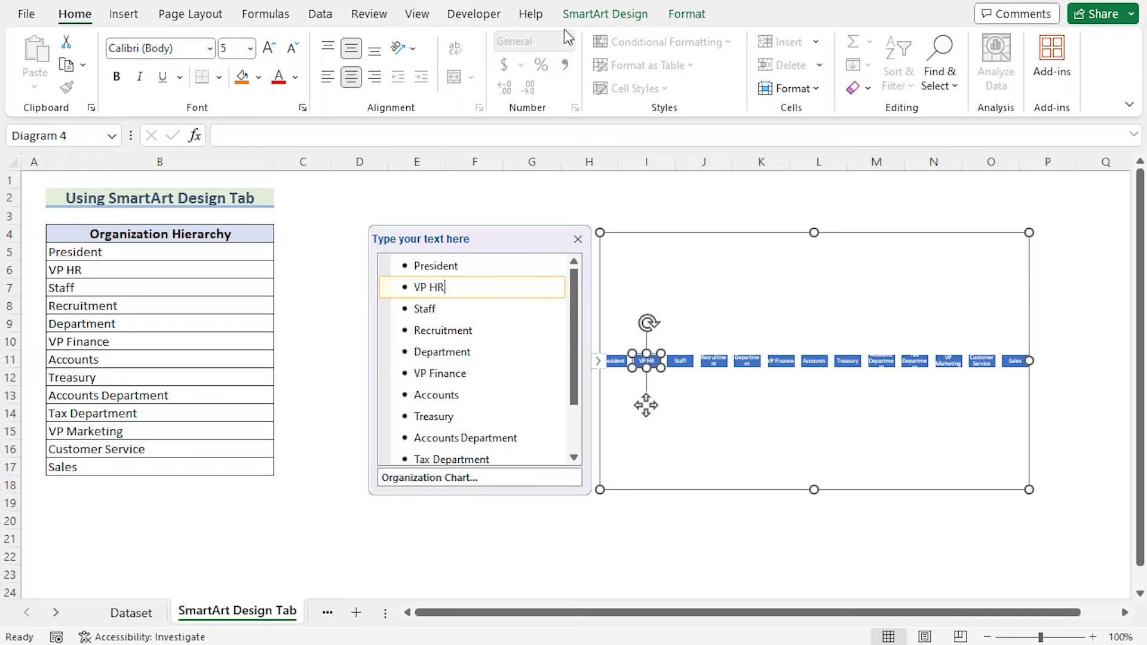
{"action": "left_click", "coordinate": [593, 14]}
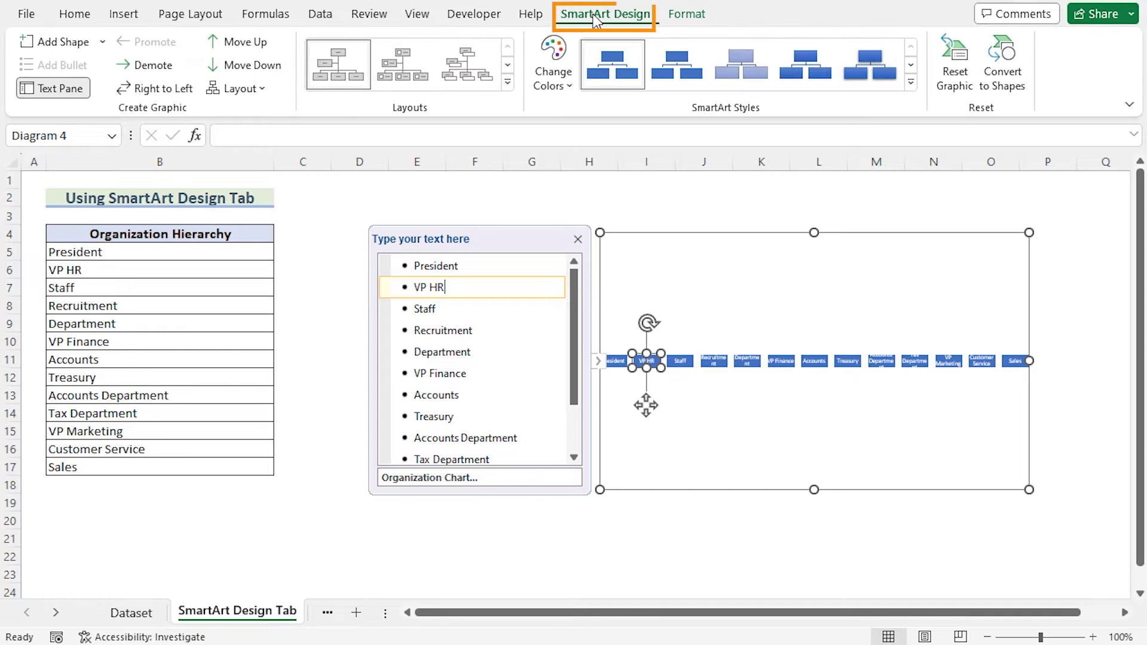
{"action": "left_click", "coordinate": [153, 66]}
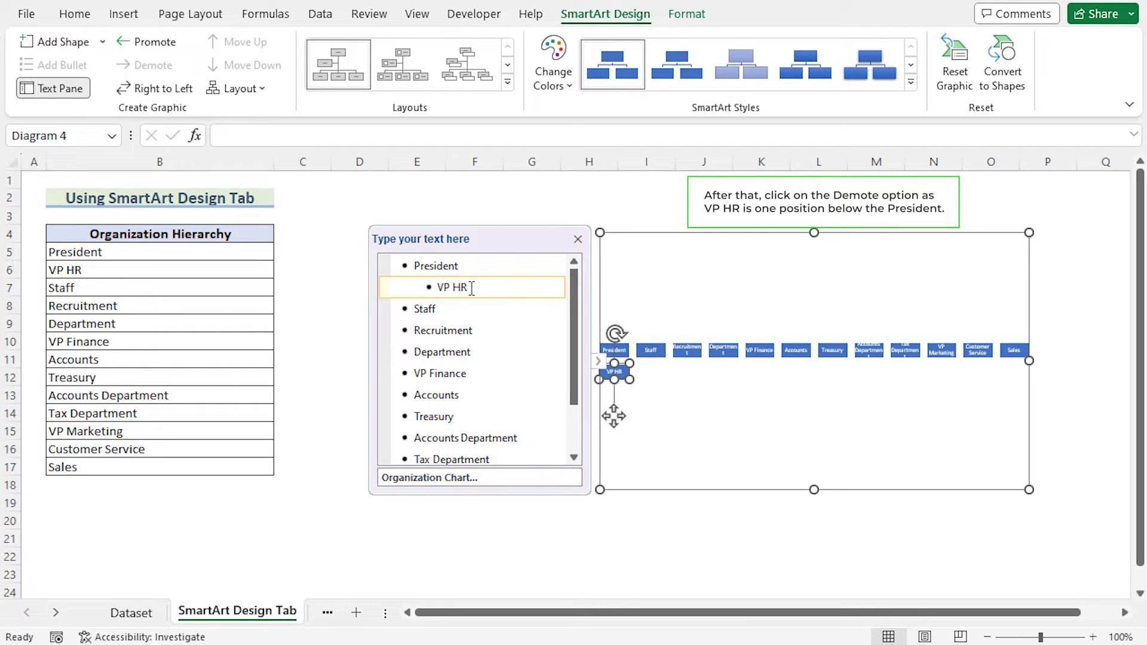
{"action": "left_click", "coordinate": [449, 310]}
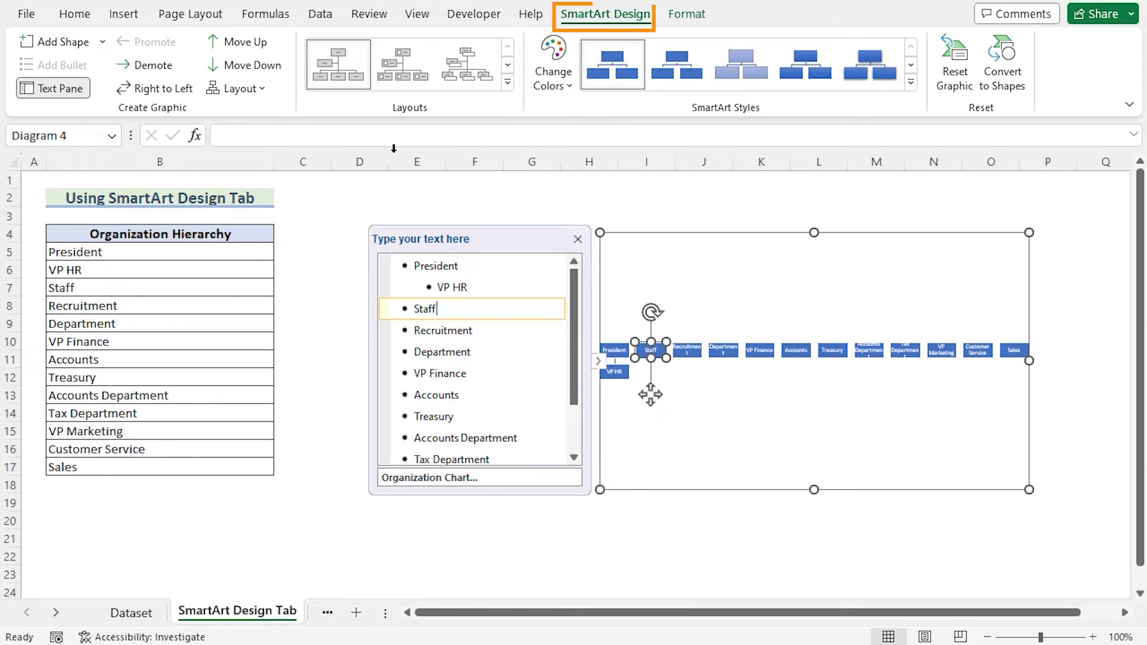
{"action": "double_click", "coordinate": [166, 70]}
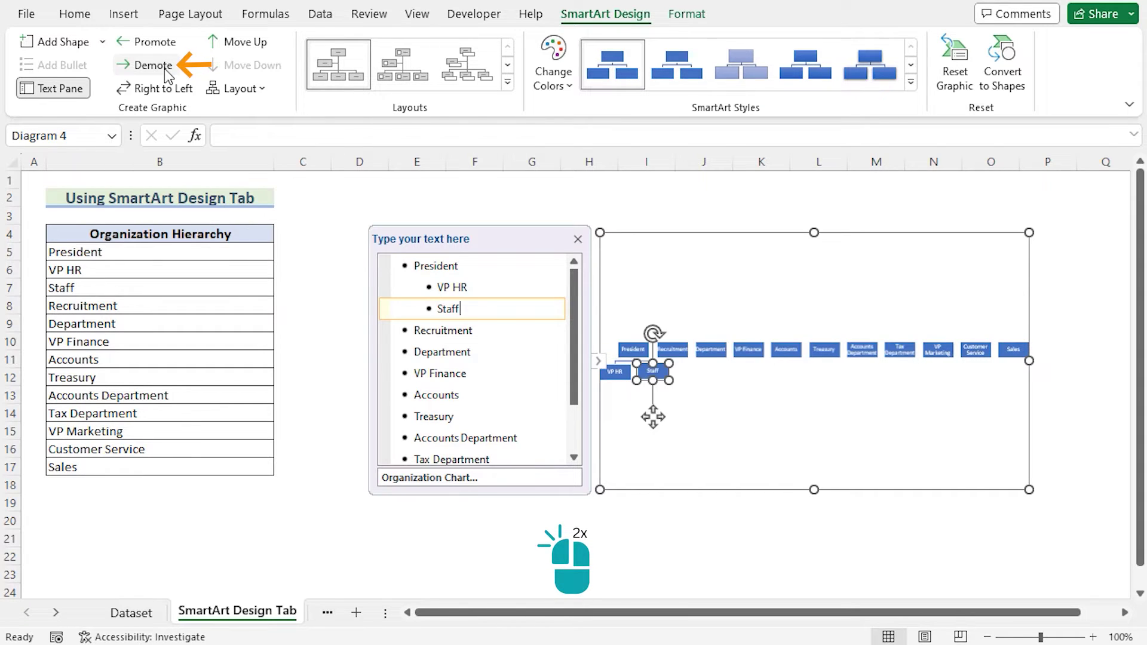
- Demote Recruitment and Department together so they sit under Staff
{"action": "left_click", "coordinate": [466, 333]}
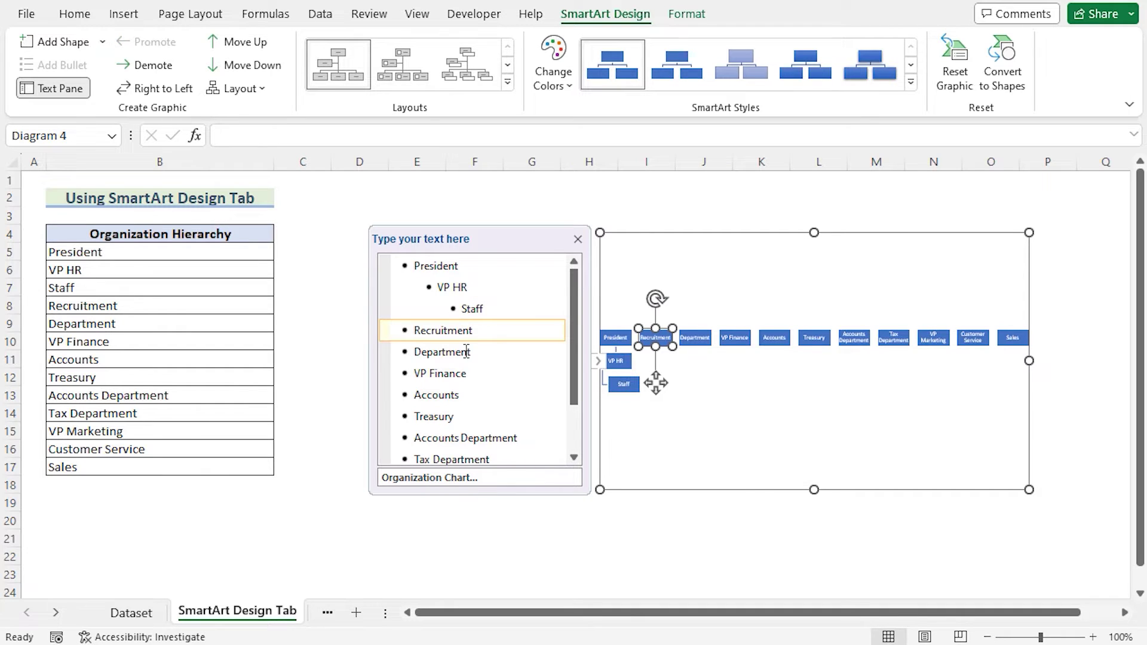
{"action": "left_click", "coordinate": [467, 351], "text": "shift"}
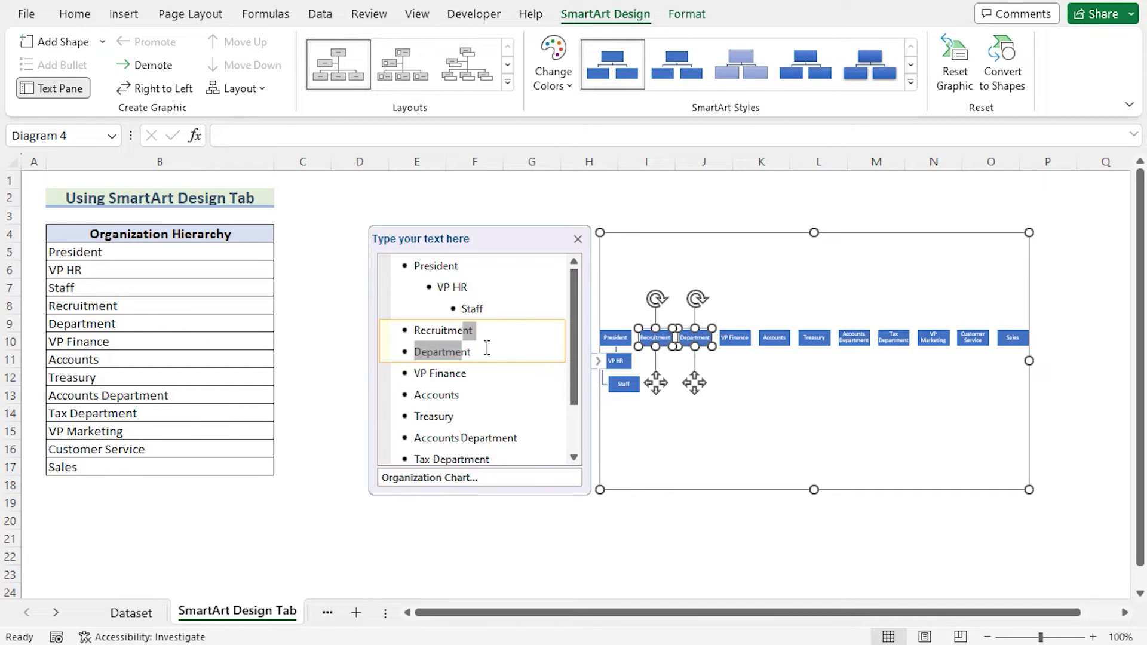
{"action": "left_click", "coordinate": [156, 65]}
{"action": "double_click", "coordinate": [156, 65]}
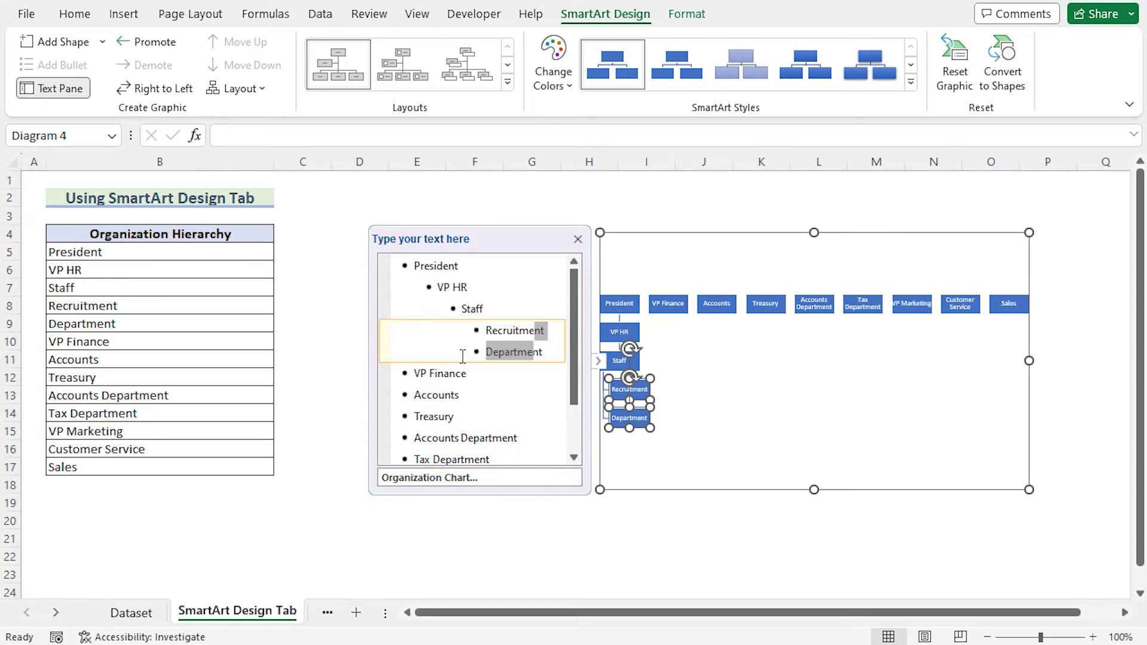
- Nest VP Finance under President, with Accounts, Treasury, Accounts Department and Tax Department beneath it
{"action": "left_click", "coordinate": [467, 376]}
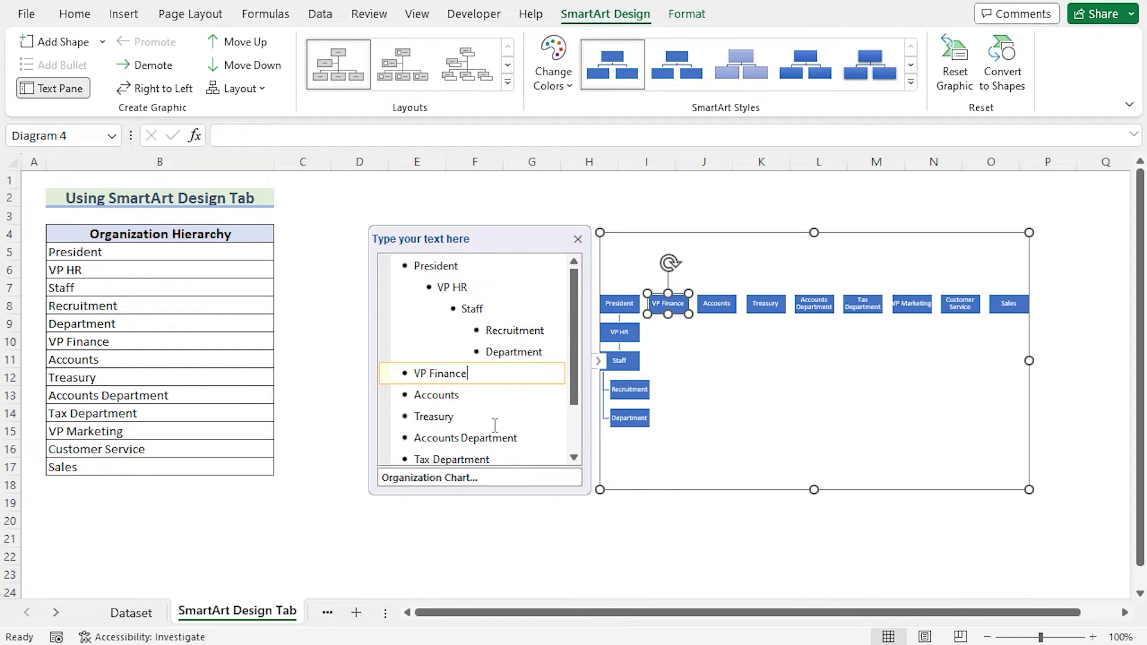
{"action": "key", "text": "Tab"}
{"action": "key", "text": "Tab"}
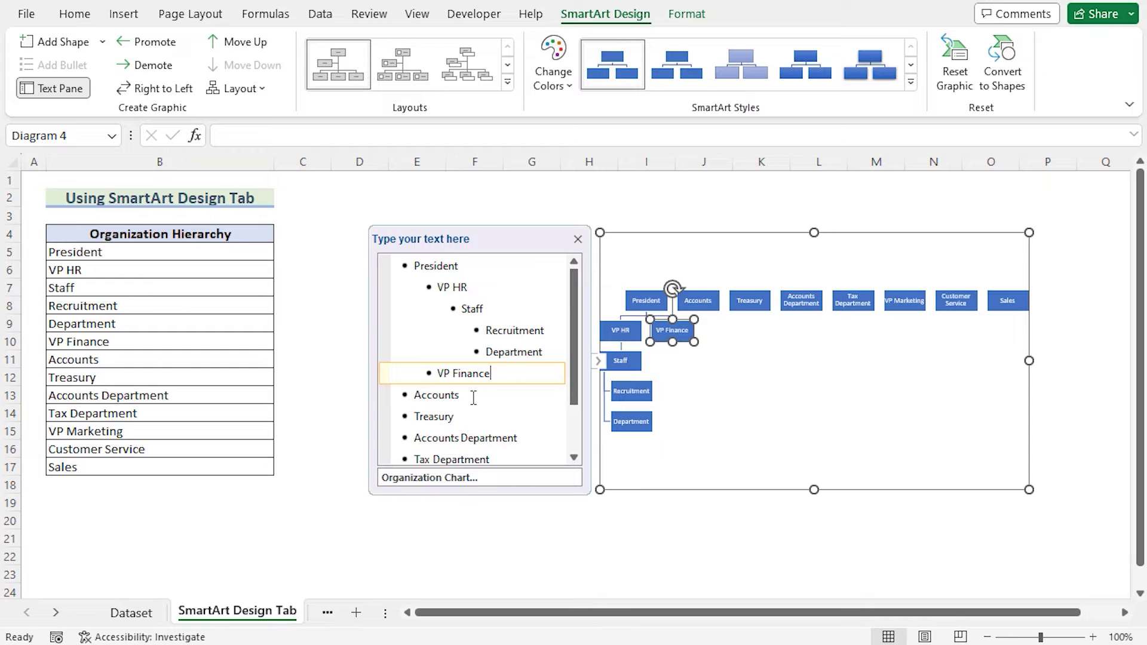
{"action": "left_click", "coordinate": [473, 397]}
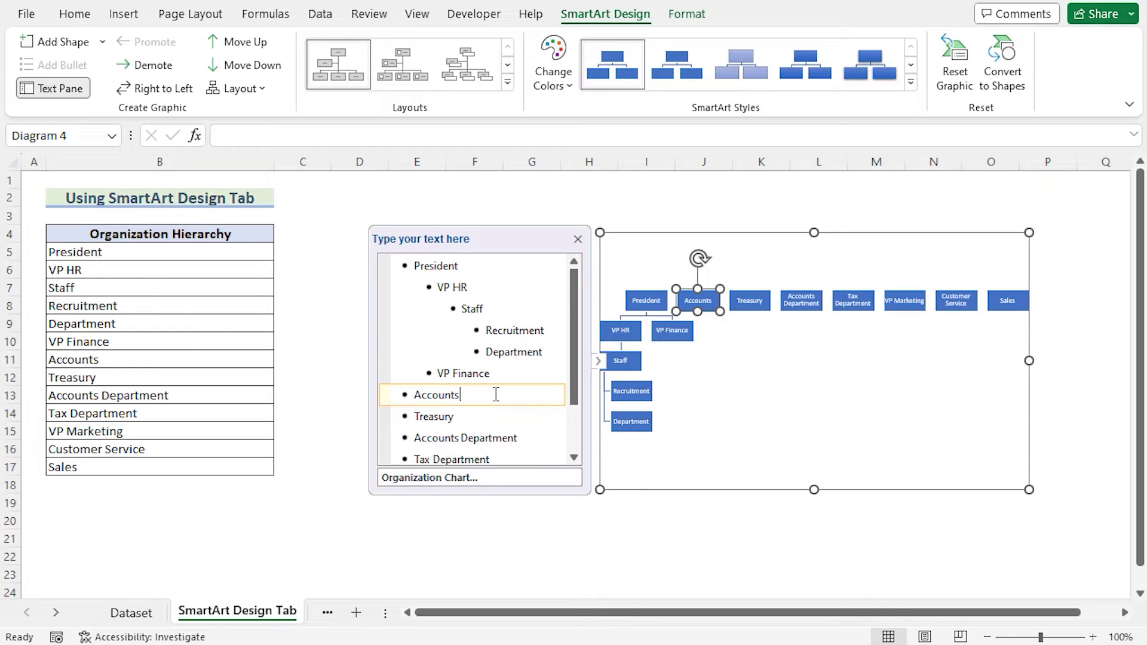
{"action": "key", "text": "Tab"}
{"action": "left_click", "coordinate": [519, 419]}
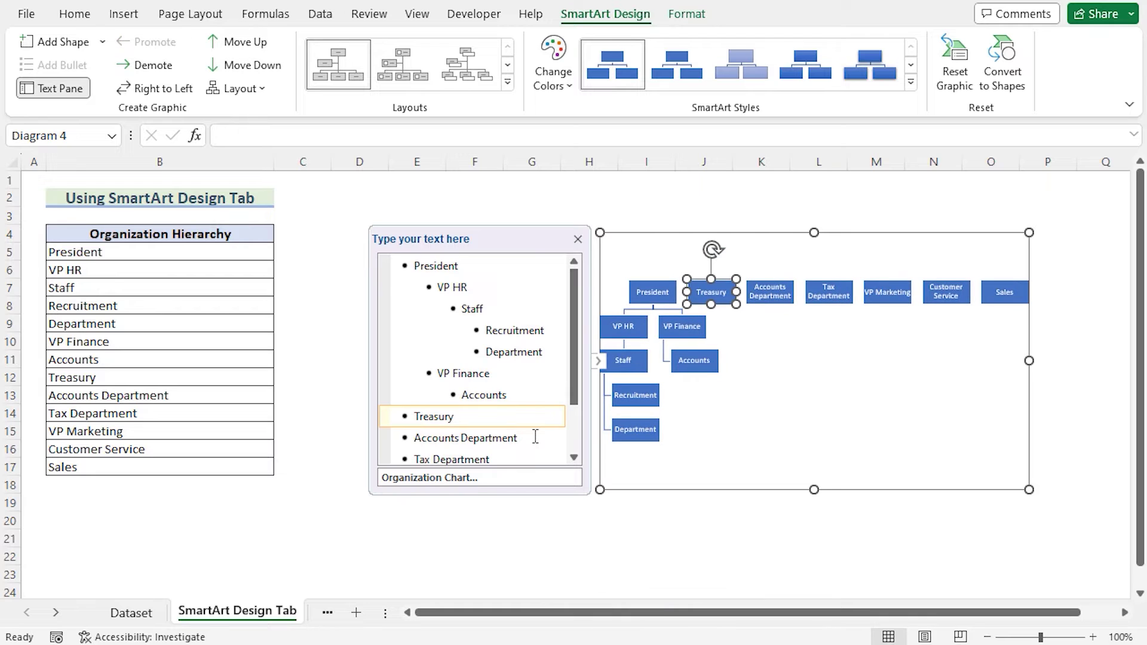
{"action": "key", "text": "Tab"}
{"action": "key", "text": "Tab"}
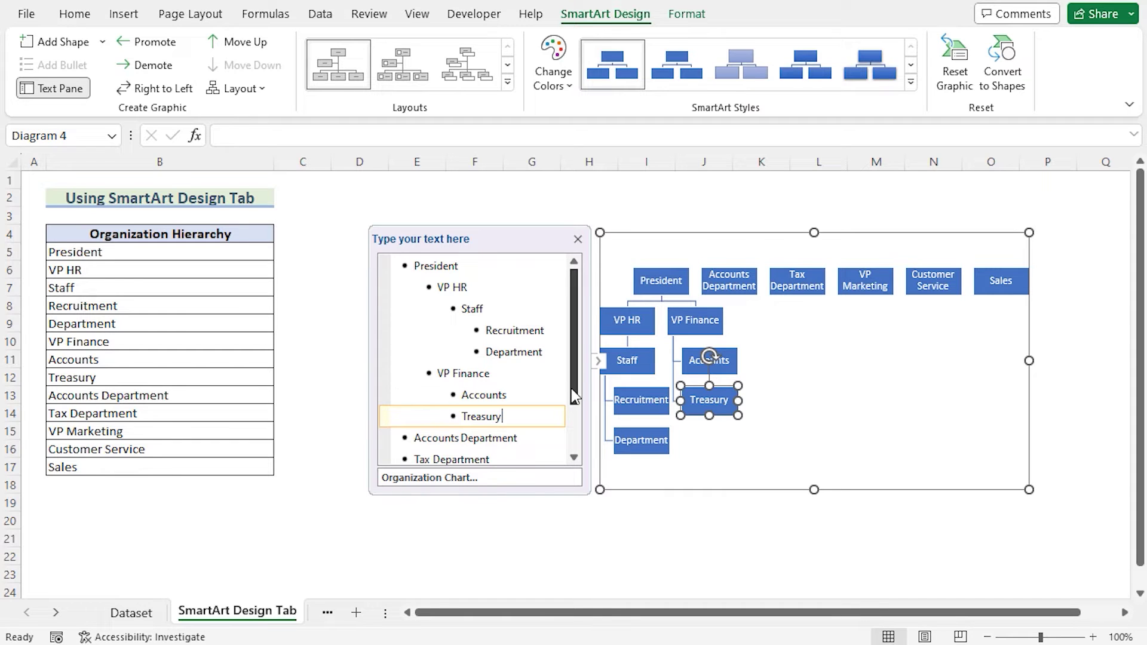
{"action": "scroll", "coordinate": [547, 420], "scroll_direction": "down", "scroll_amount": 2}
{"action": "left_click", "coordinate": [476, 381]}
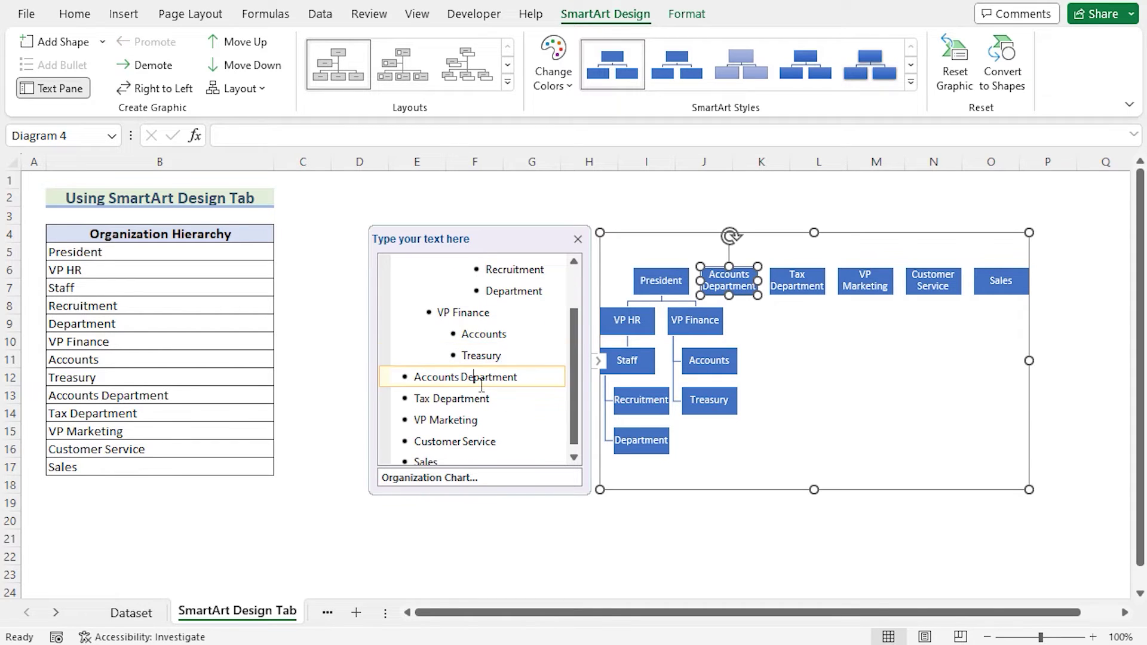
{"action": "left_click", "coordinate": [499, 403], "text": "shift"}
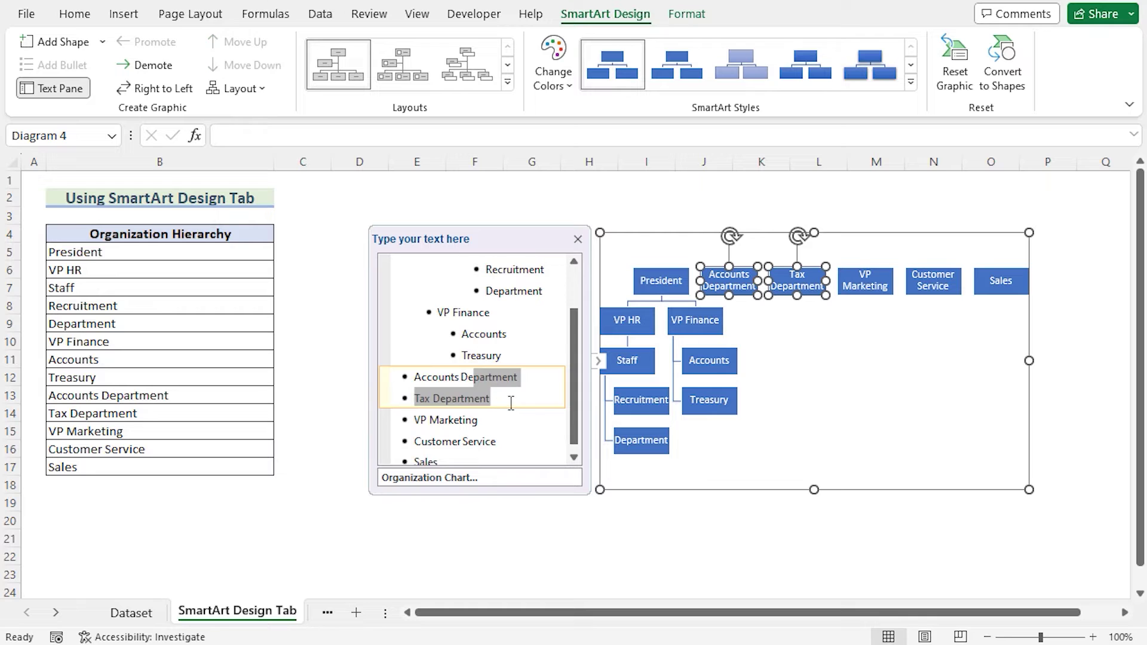
{"action": "key", "text": "Tab"}
{"action": "key", "text": "Tab"}
{"action": "key", "text": "Tab"}
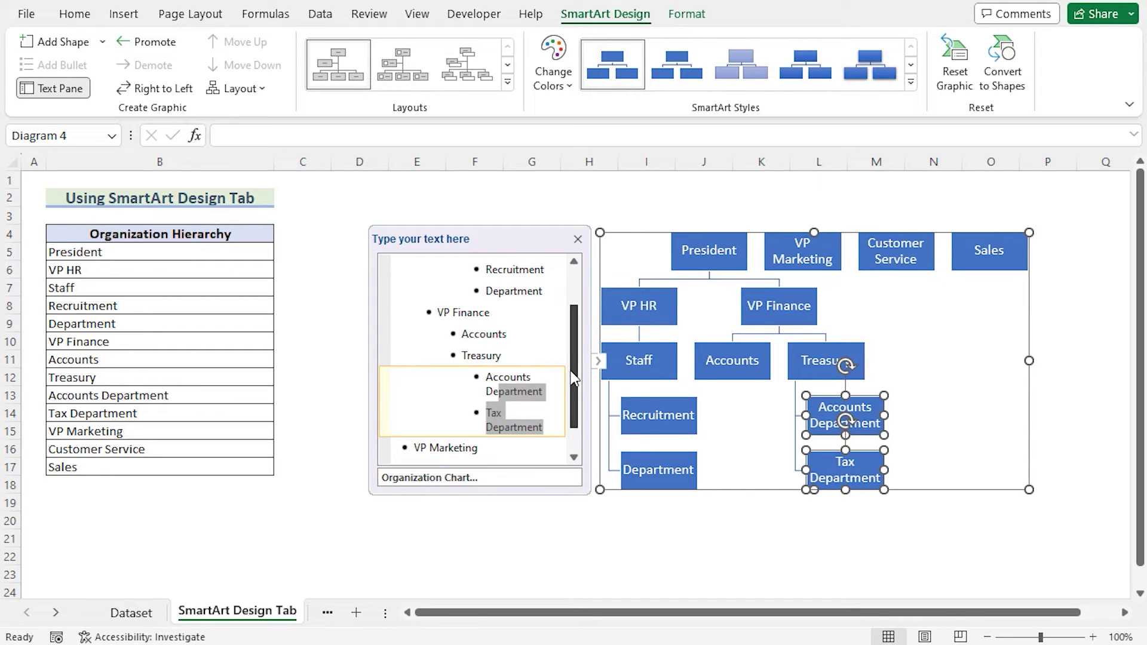
- Place VP Marketing under President, with Customer Service and Sales beneath it
{"action": "scroll", "coordinate": [571, 374], "scroll_direction": "down", "scroll_amount": 2}
{"action": "left_click", "coordinate": [487, 410]}
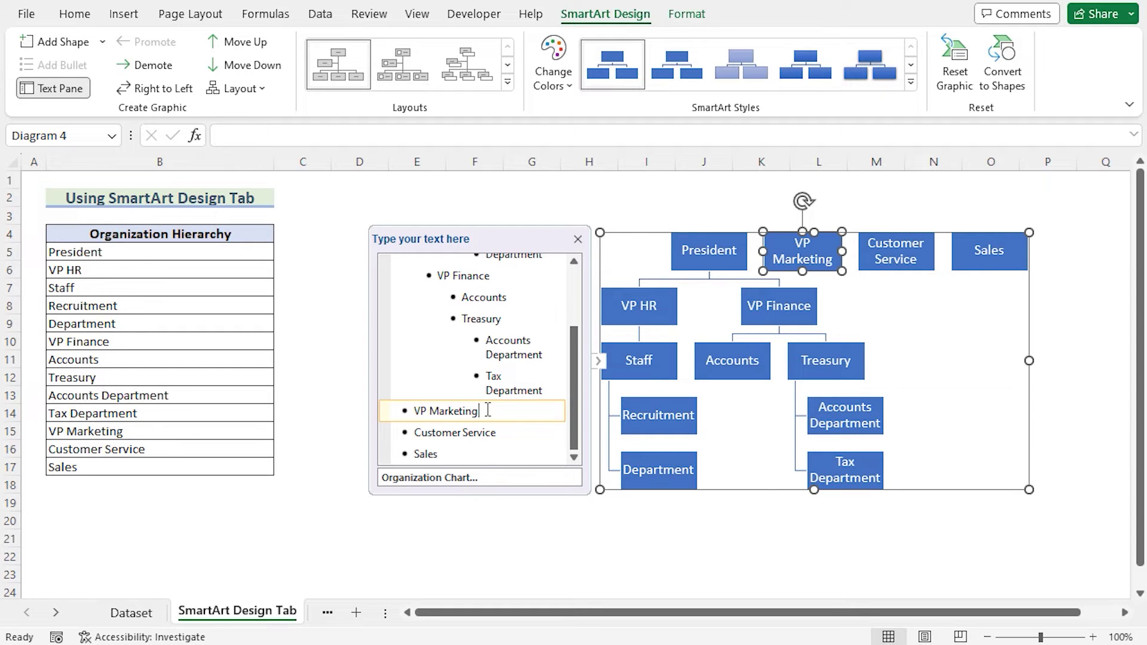
{"action": "key", "text": "Tab"}
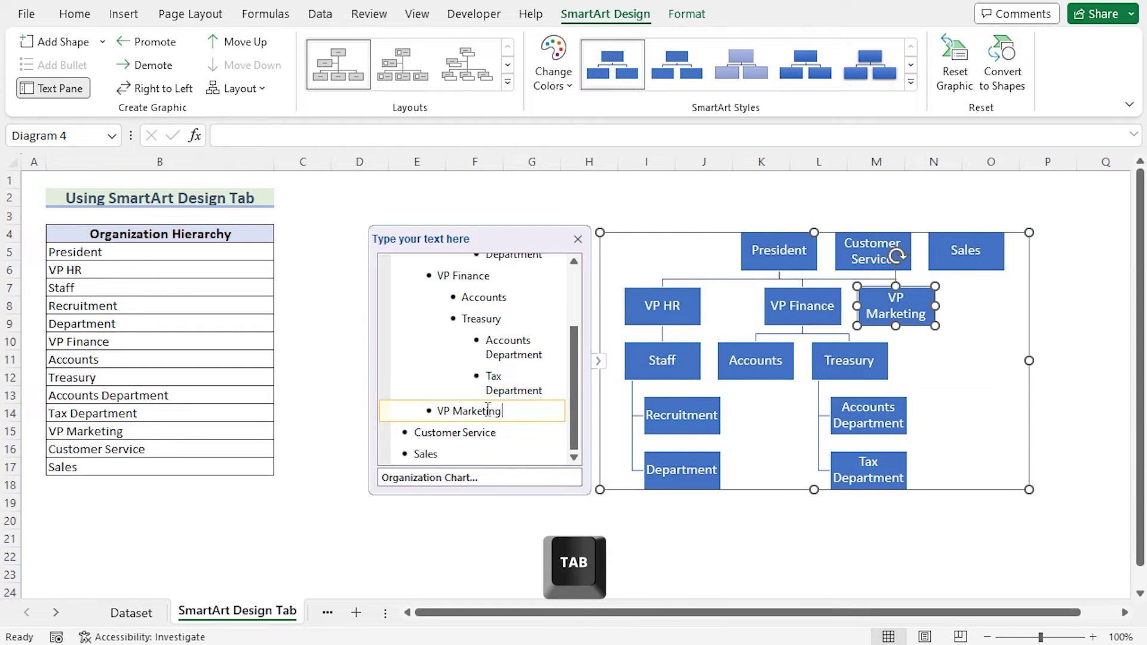
{"action": "left_click", "coordinate": [475, 436]}
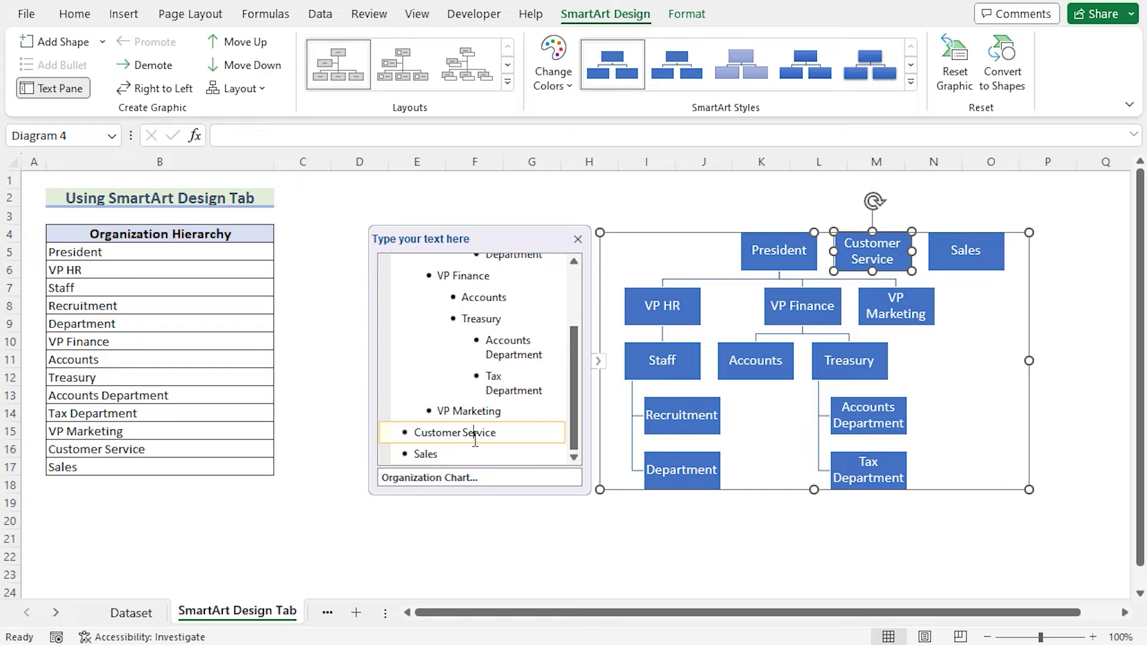
{"action": "left_click_drag", "start_coordinate": [463, 454], "coordinate": [492, 420]}
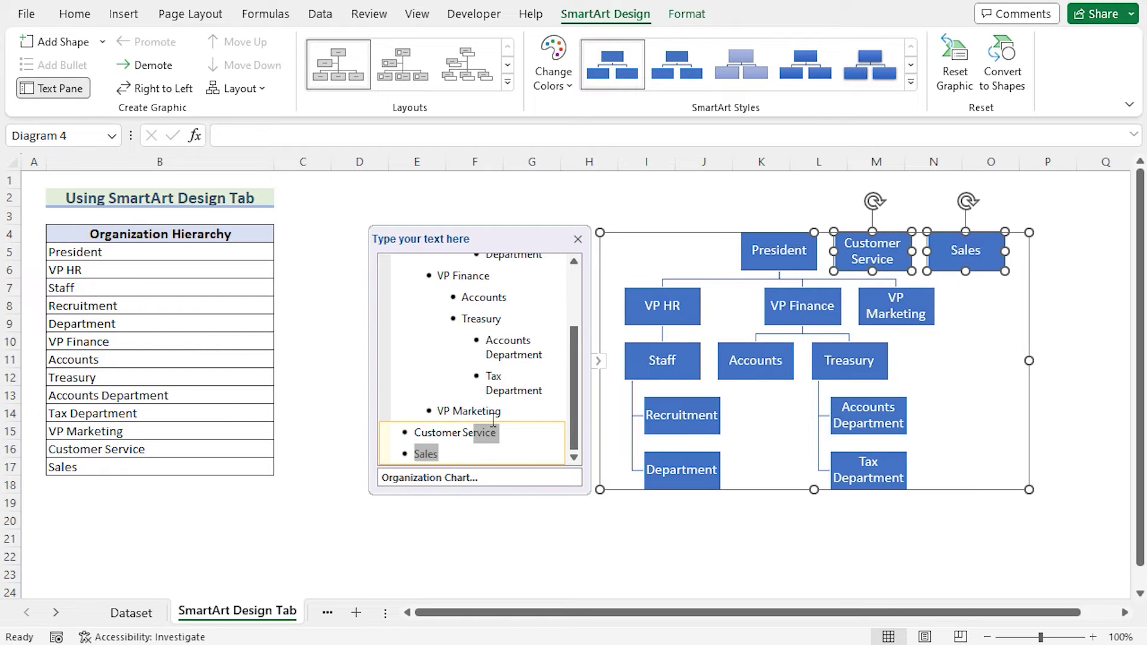
{"action": "key", "text": "Tab"}
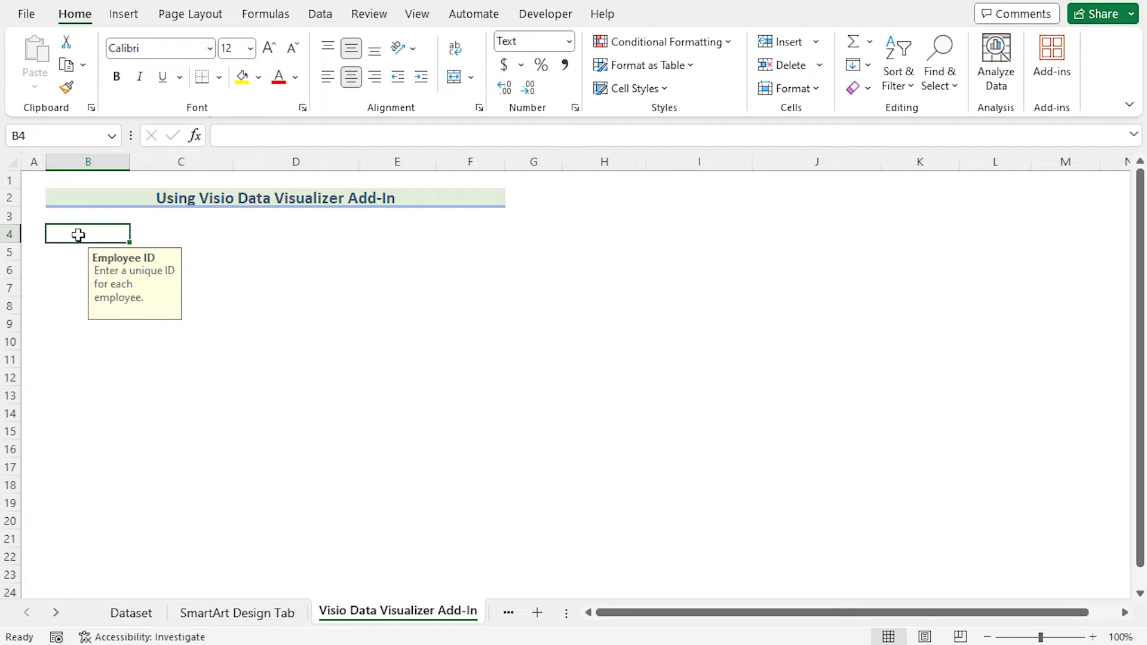
- Add the Microsoft Visio Data Visualizer add-in from My Add-ins to the sheet
{"action": "left_click", "coordinate": [131, 19]}
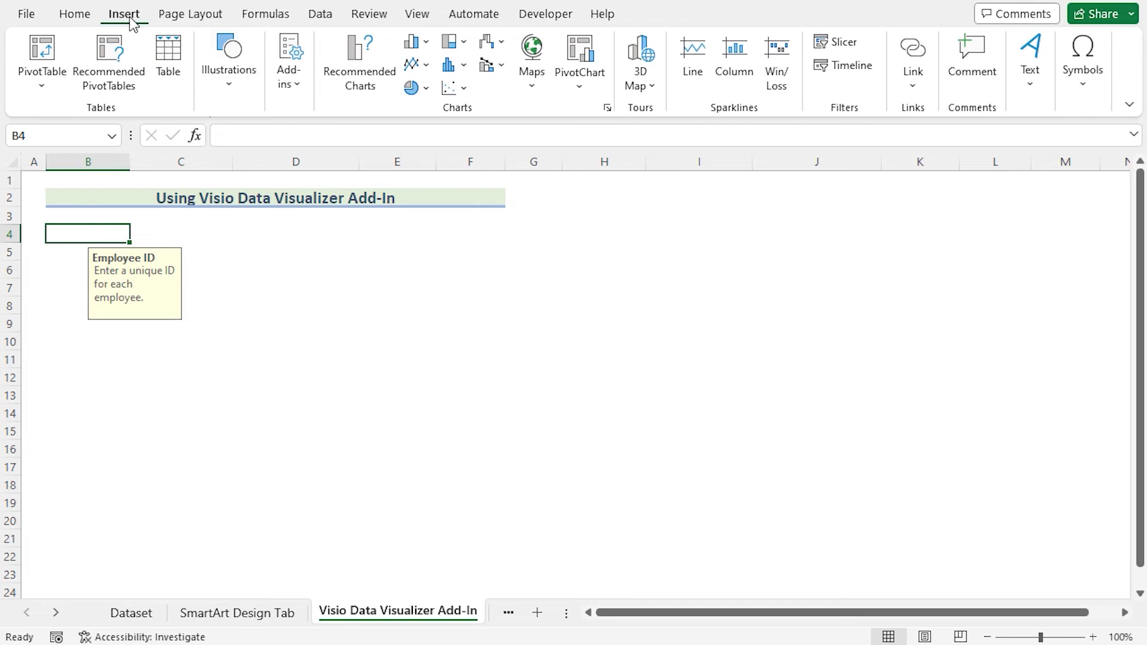
{"action": "left_click", "coordinate": [303, 84]}
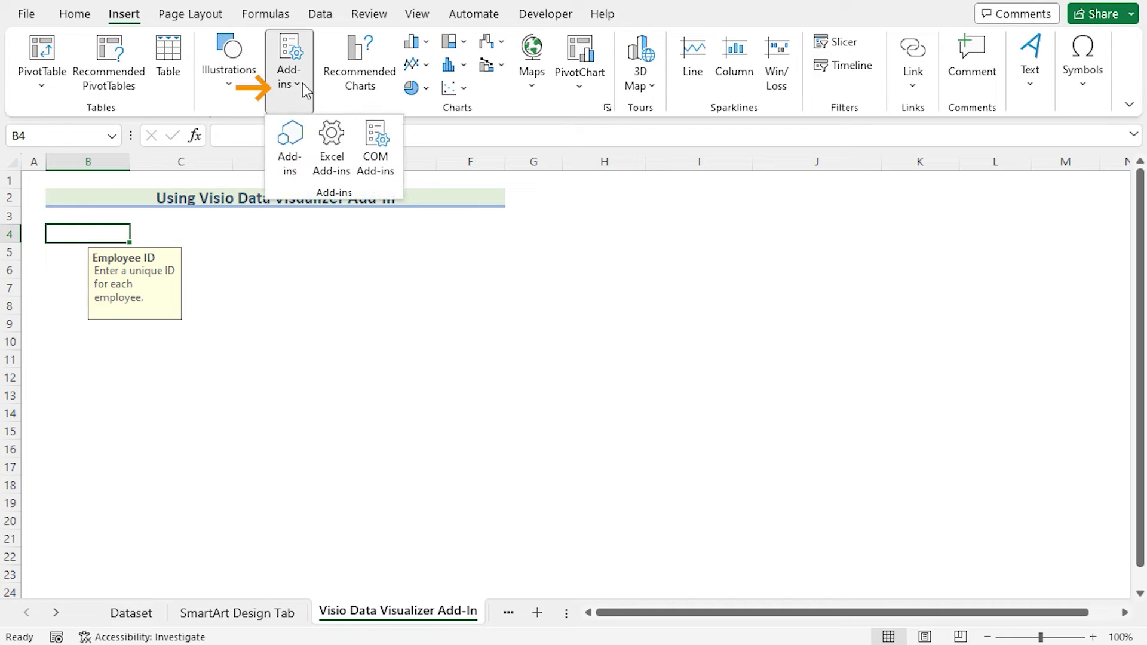
{"action": "left_click", "coordinate": [299, 170]}
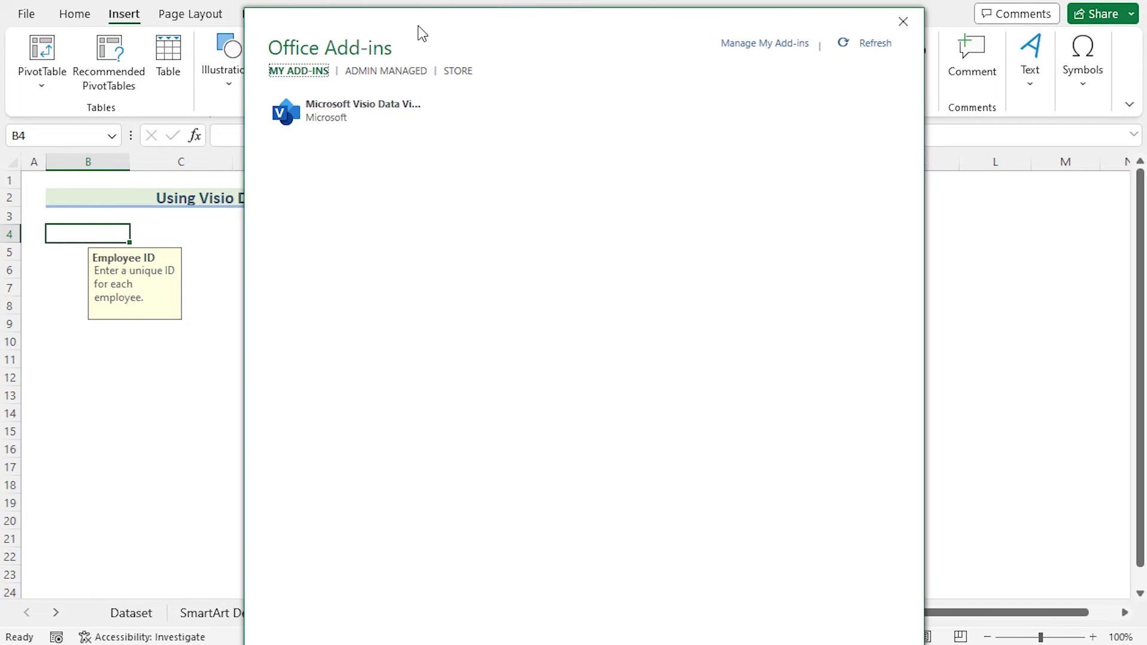
{"action": "left_click", "coordinate": [302, 120]}
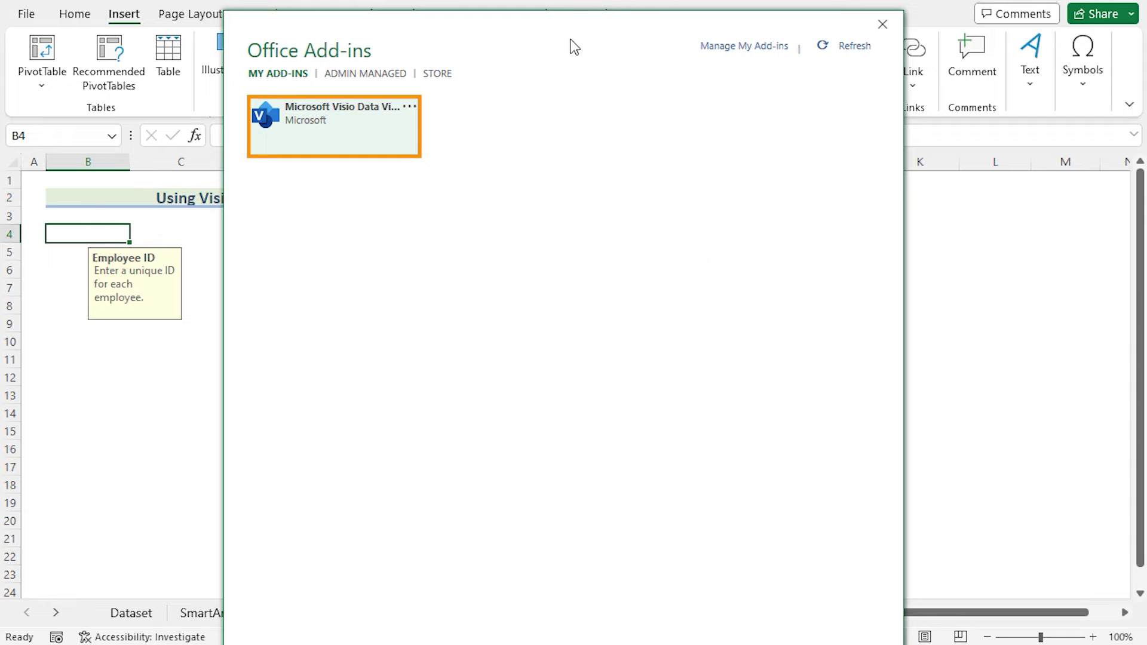
{"action": "left_click_drag", "start_coordinate": [560, 44], "coordinate": [616, 334]}
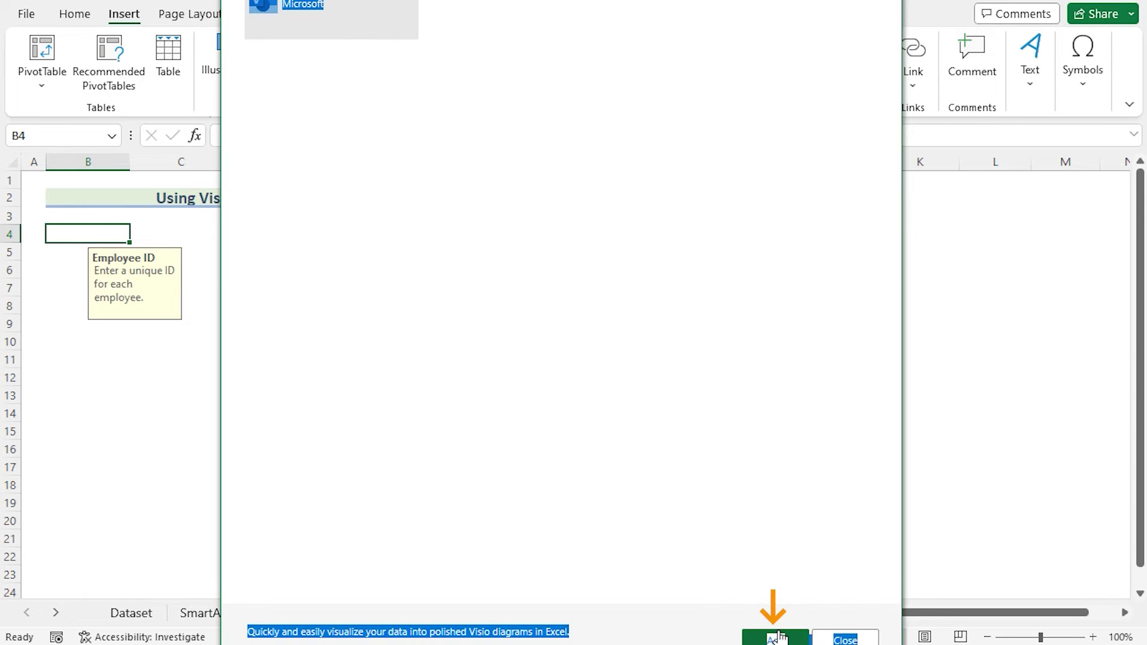
{"action": "left_click", "coordinate": [749, 615]}
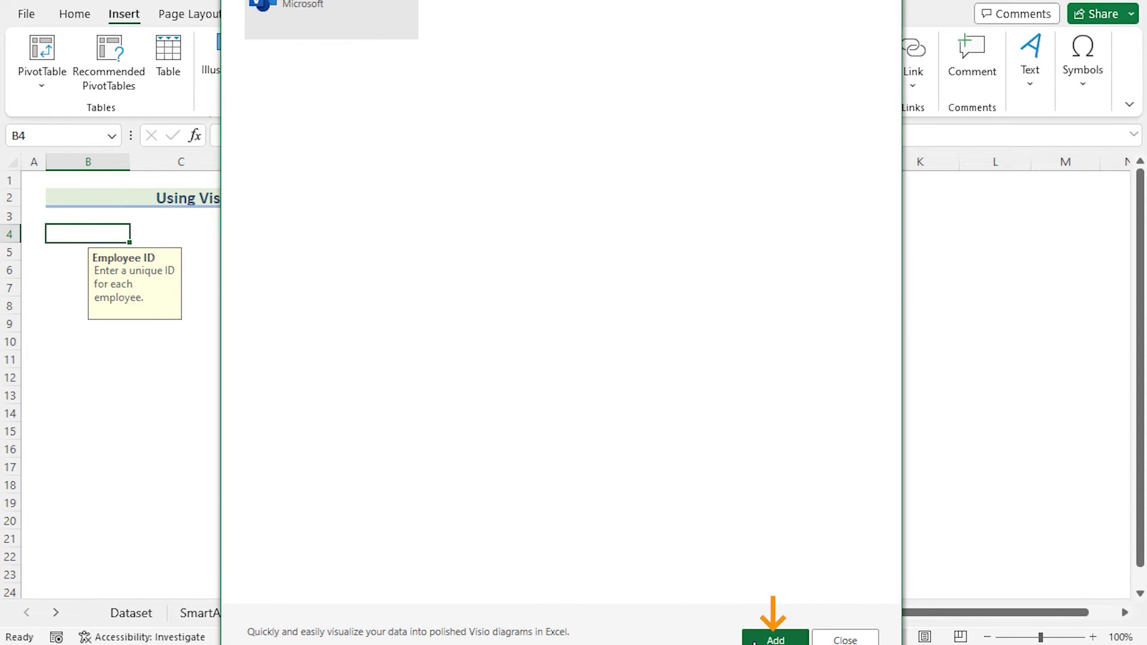
{"action": "left_click", "coordinate": [770, 635]}
- Create a Hybrid Visio organization chart with its 13-employee starter table
{"action": "left_click_drag", "start_coordinate": [522, 177], "coordinate": [648, 179]}
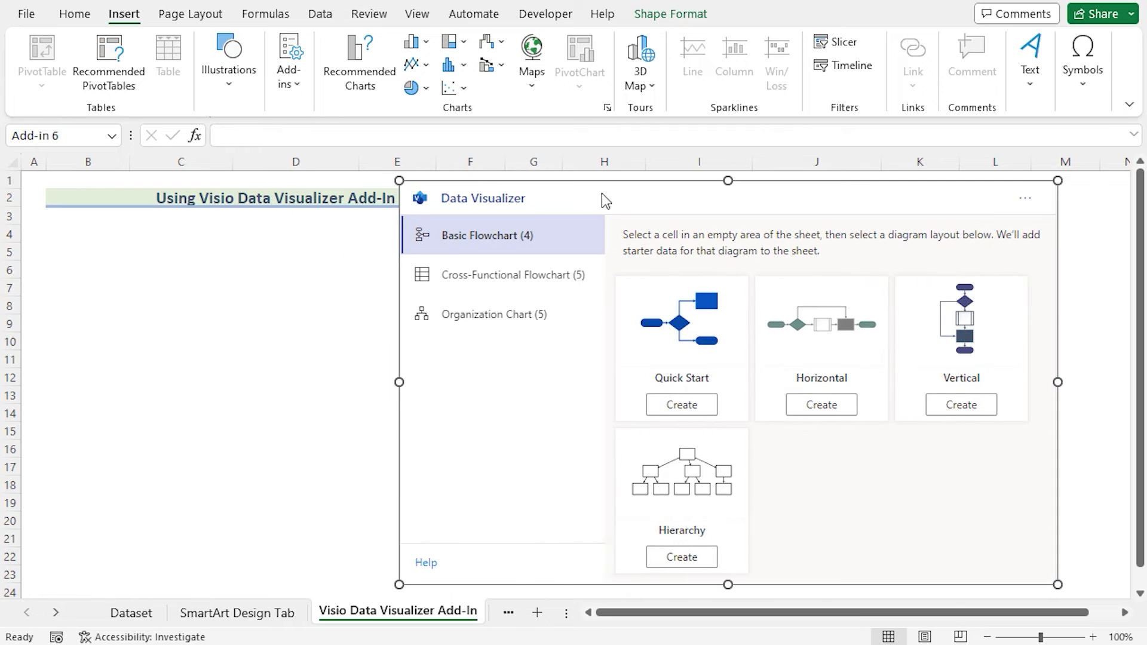
{"action": "left_click", "coordinate": [509, 319]}
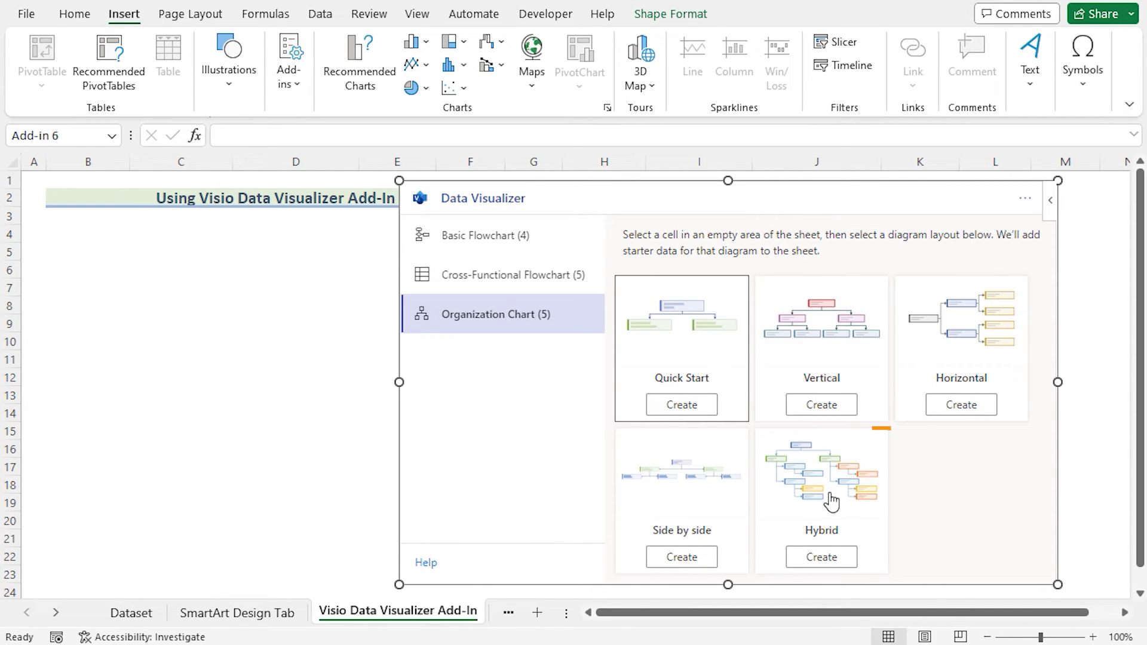
{"action": "left_click", "coordinate": [824, 556]}
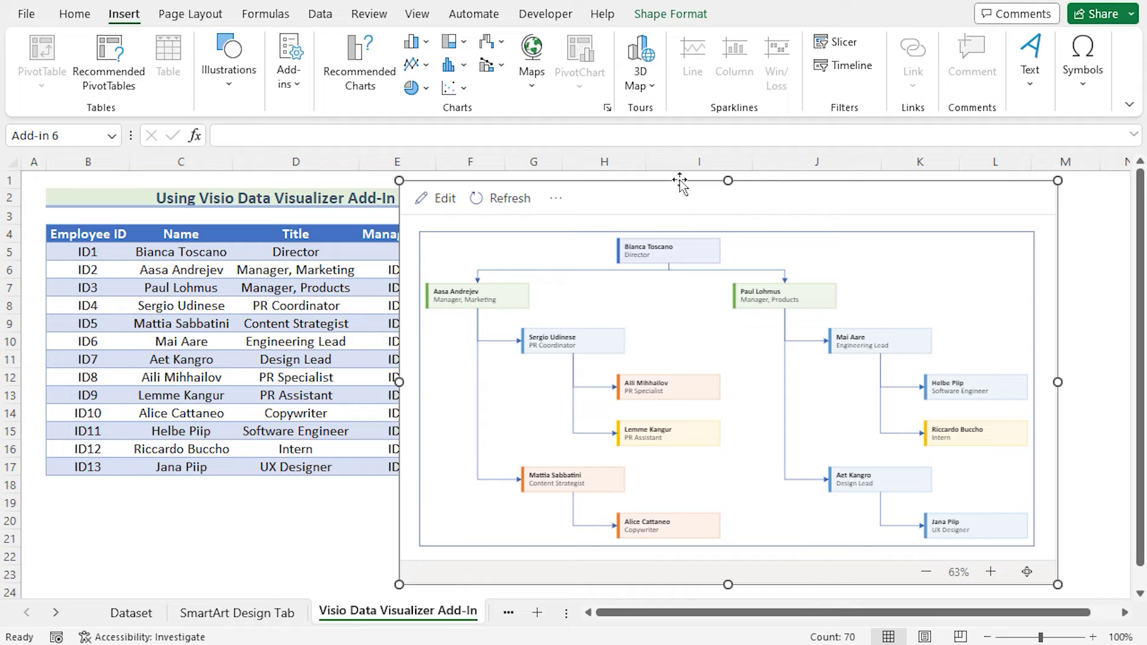
{"action": "left_click", "coordinate": [190, 272]}
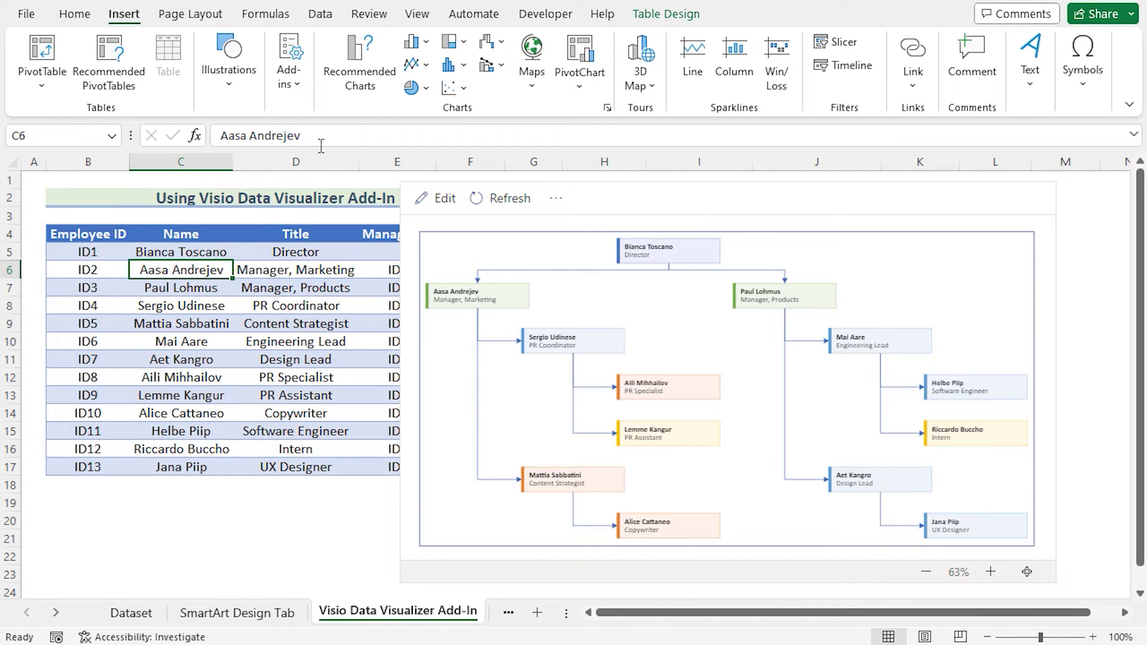
- Enter a new name for the second employee in C6 and change the D6 title to Assistant
{"action": "left_click_drag", "start_coordinate": [319, 136], "coordinate": [209, 136]}
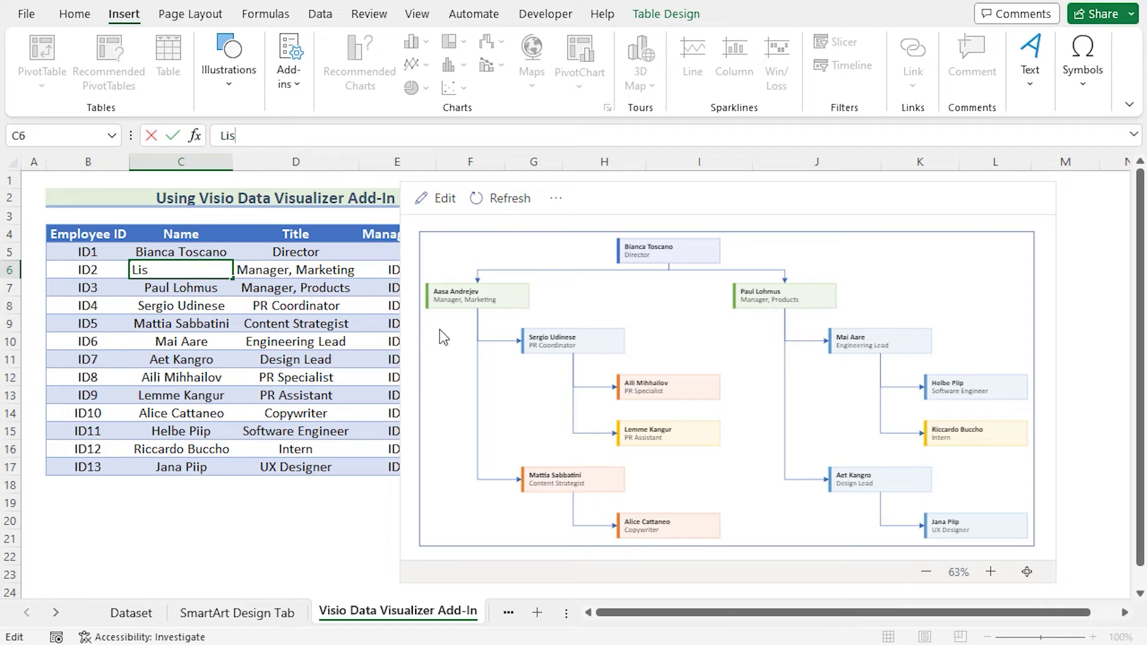
{"action": "left_click", "coordinate": [395, 357]}
{"action": "left_click", "coordinate": [307, 267]}
{"action": "left_click_drag", "start_coordinate": [345, 136], "coordinate": [212, 137]}
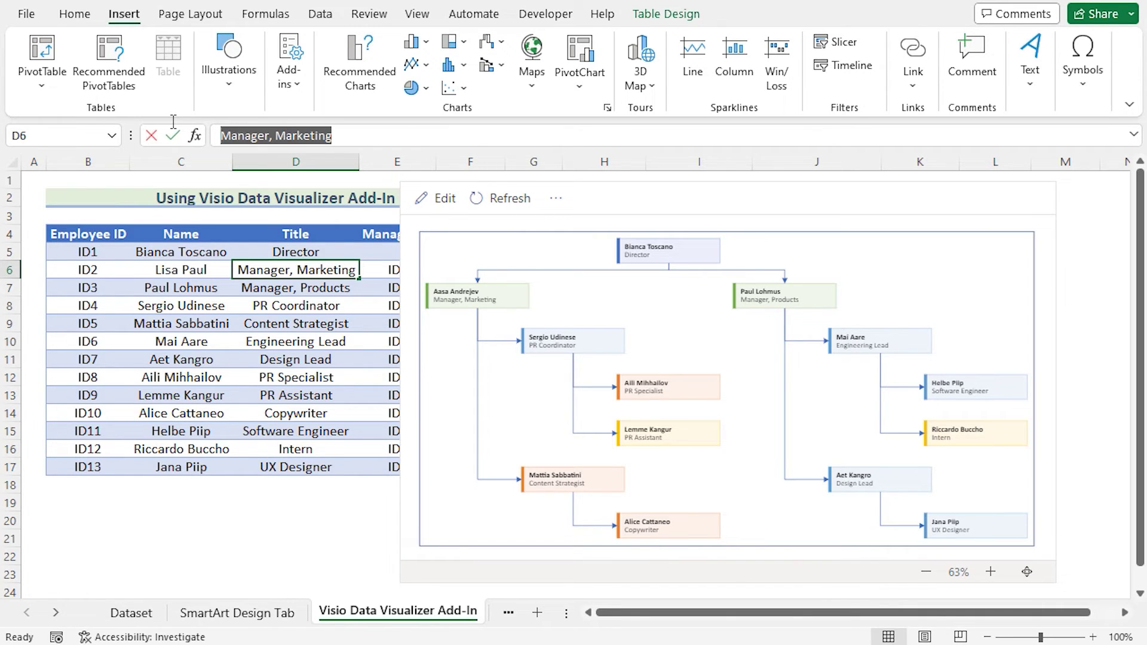
{"action": "key", "text": "BackSpace"}
{"action": "type", "text": "A"}
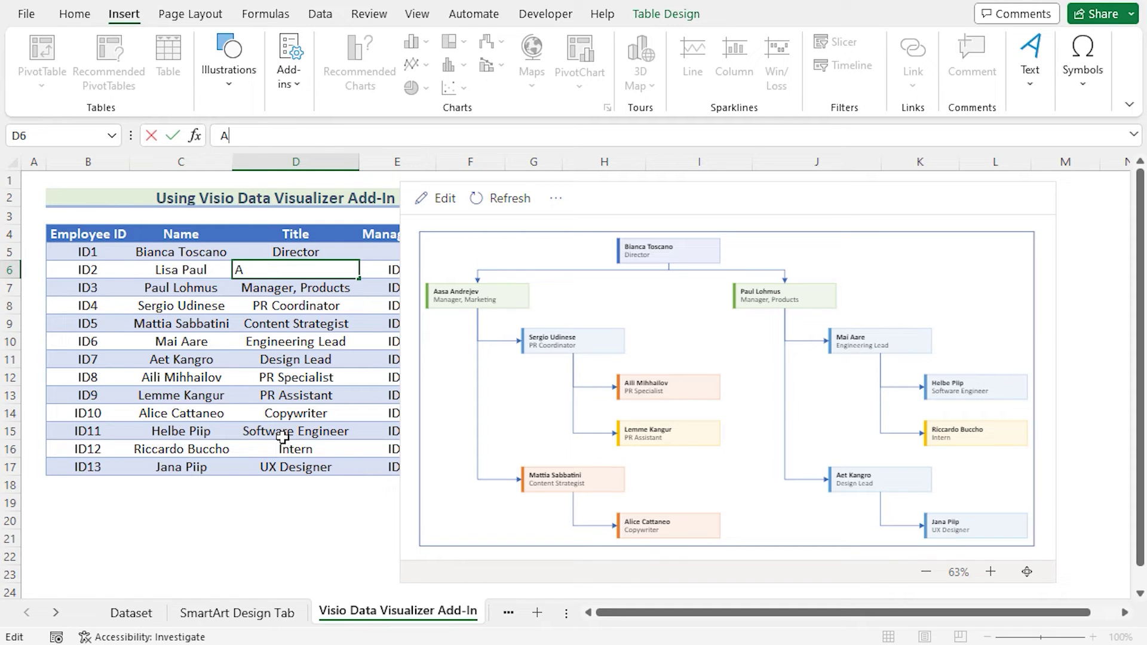
{"action": "type", "text": "ssistant"}
{"action": "key", "text": "Return"}
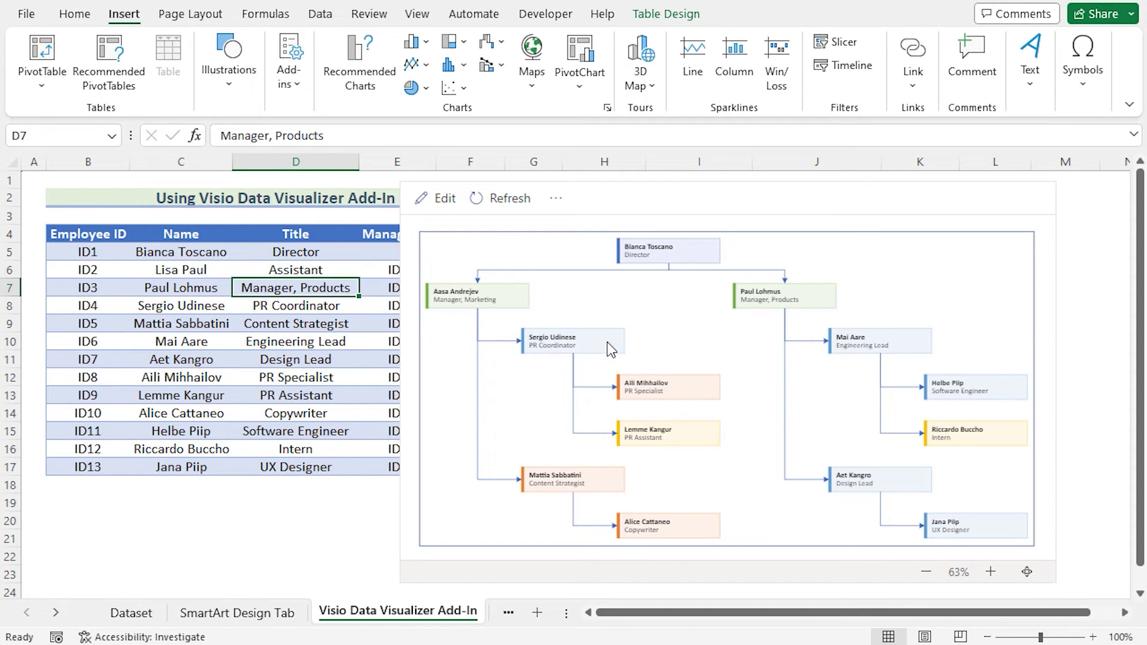
- Set the second employee's role type in F6 to Assistant, shifting the Visio chart aside
{"action": "left_click", "coordinate": [569, 189]}
{"action": "left_click_drag", "start_coordinate": [622, 179], "coordinate": [754, 183]}
{"action": "left_click", "coordinate": [502, 270]}
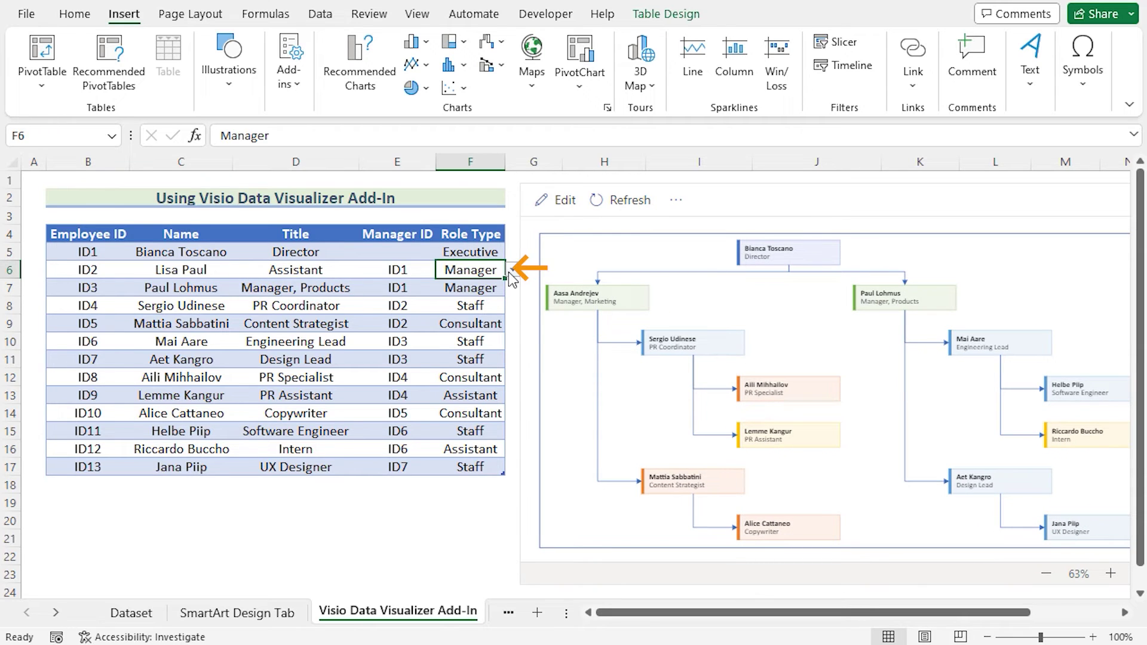
{"action": "left_click", "coordinate": [512, 270]}
{"action": "left_click", "coordinate": [483, 333]}
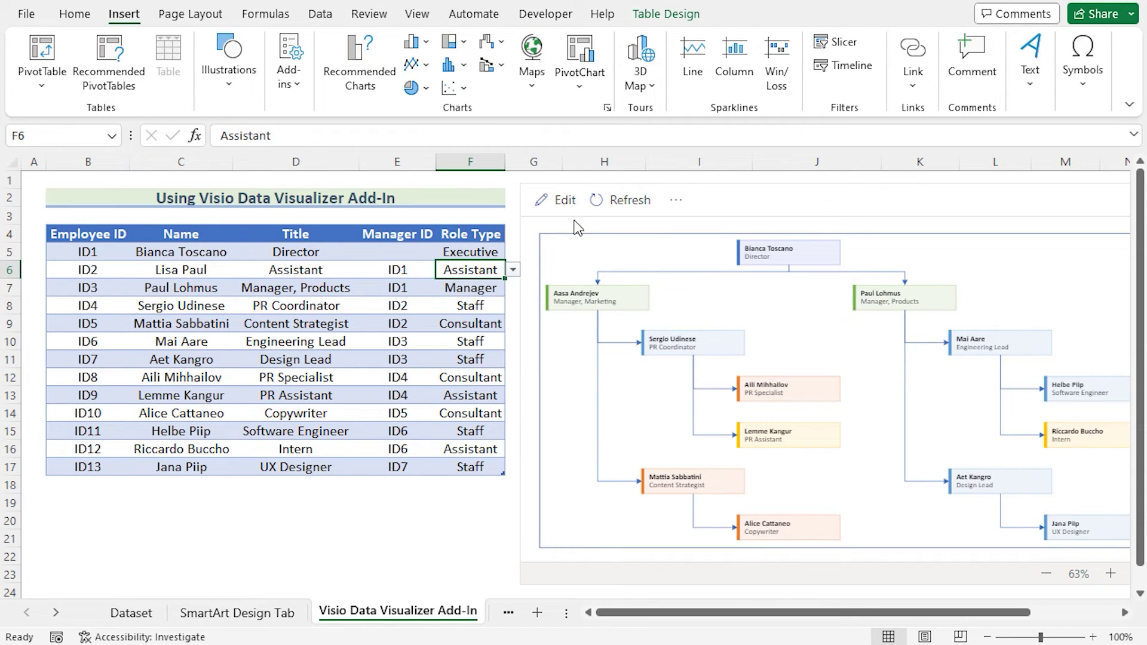
{"action": "left_click", "coordinate": [722, 183]}
{"action": "left_click_drag", "start_coordinate": [723, 183], "coordinate": [713, 182]}
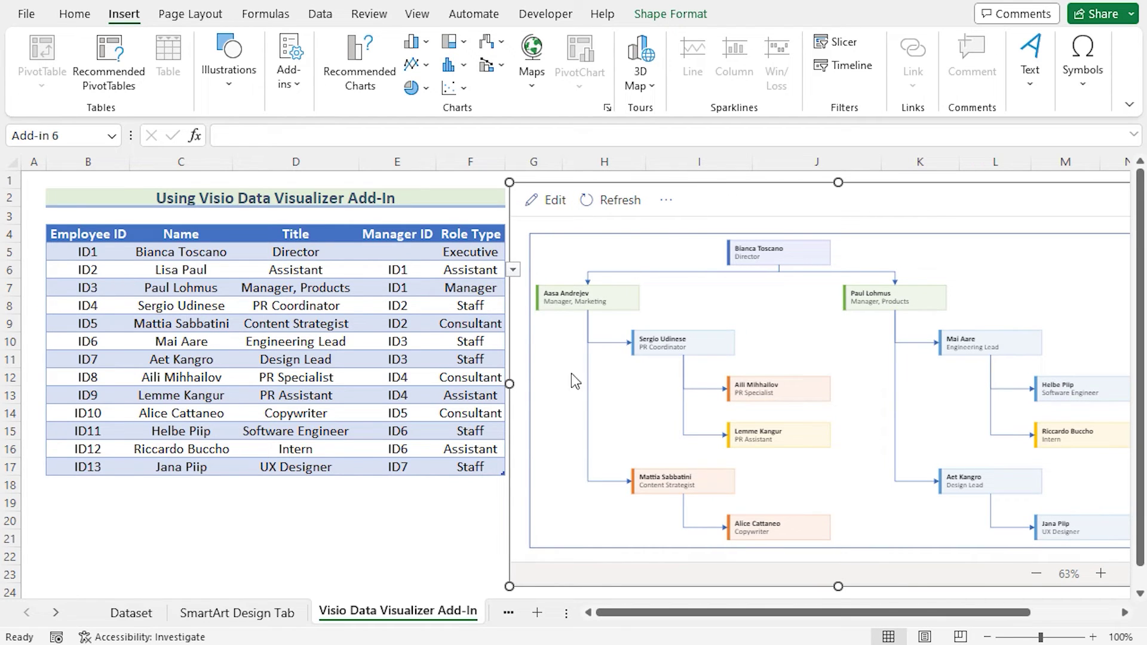
- Refresh the Visio org chart so it reflects the edited employee table
{"action": "left_click", "coordinate": [614, 202]}
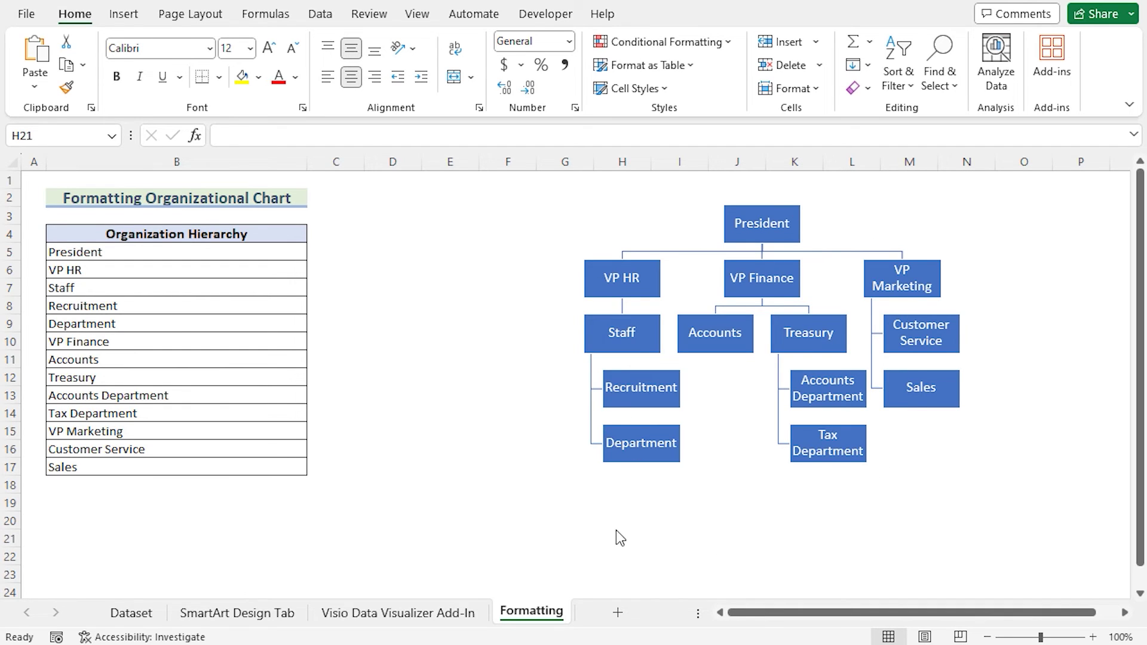
- Apply the third, light-filled SmartArt style to the org chart
{"action": "left_click", "coordinate": [676, 226]}
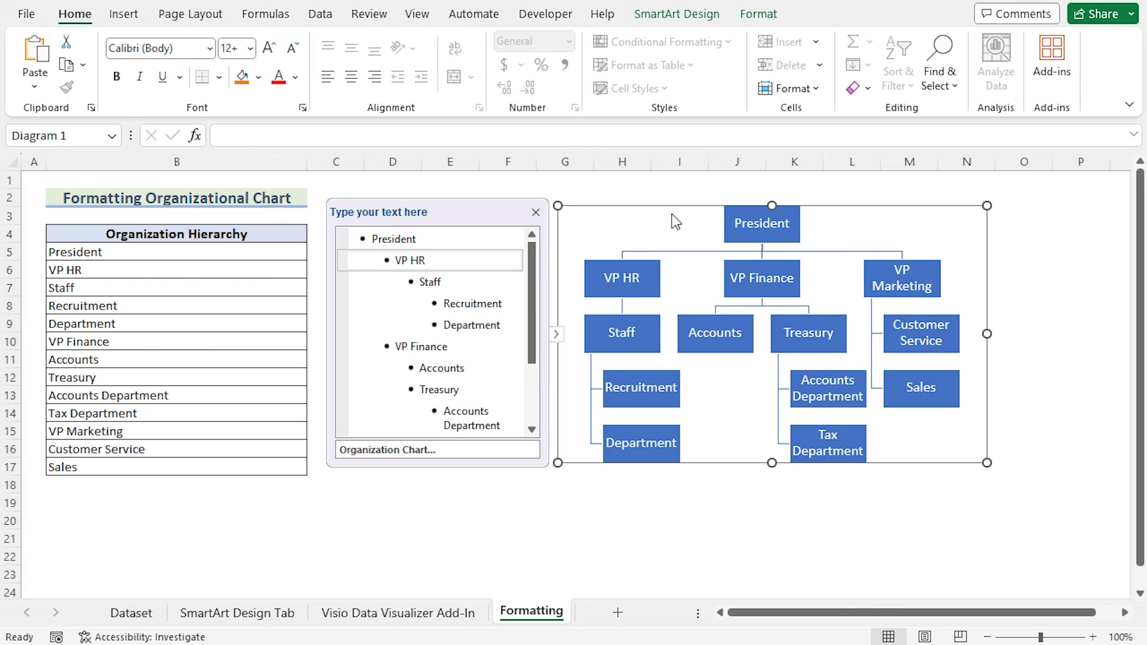
{"action": "left_click", "coordinate": [686, 23]}
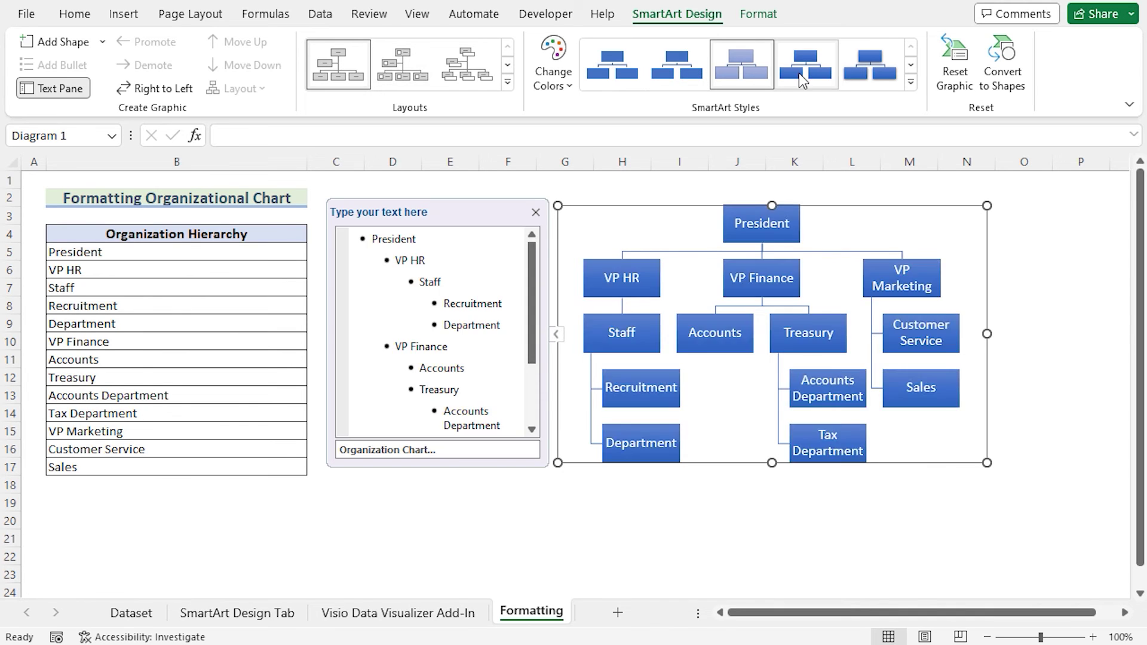
{"action": "left_click", "coordinate": [910, 82]}
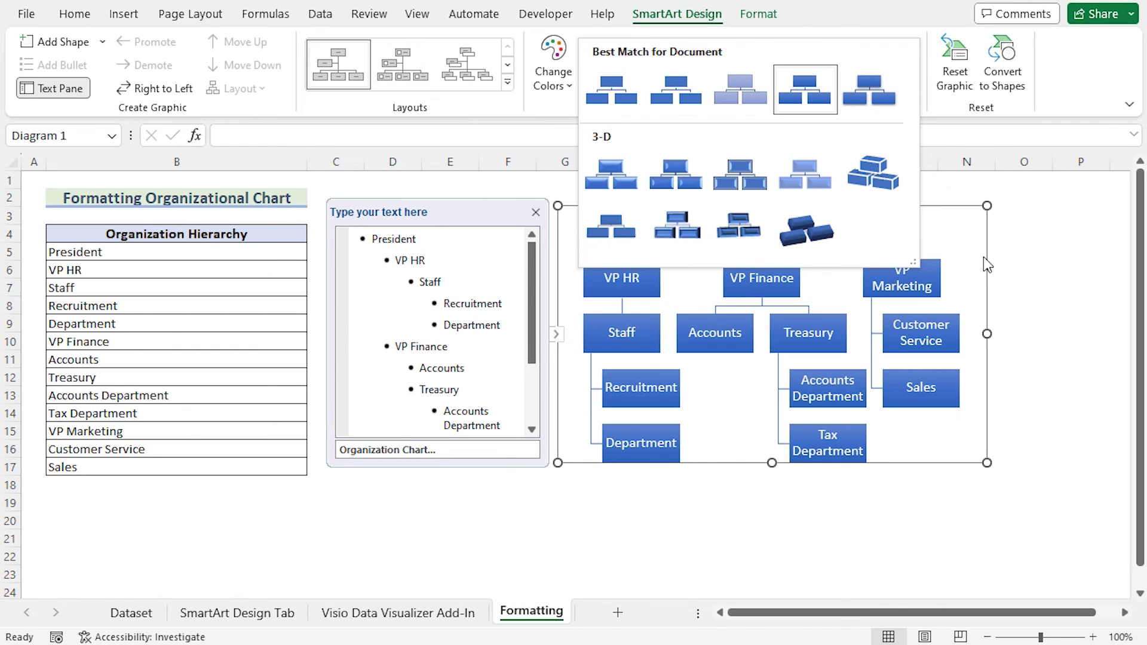
{"action": "left_click", "coordinate": [747, 85]}
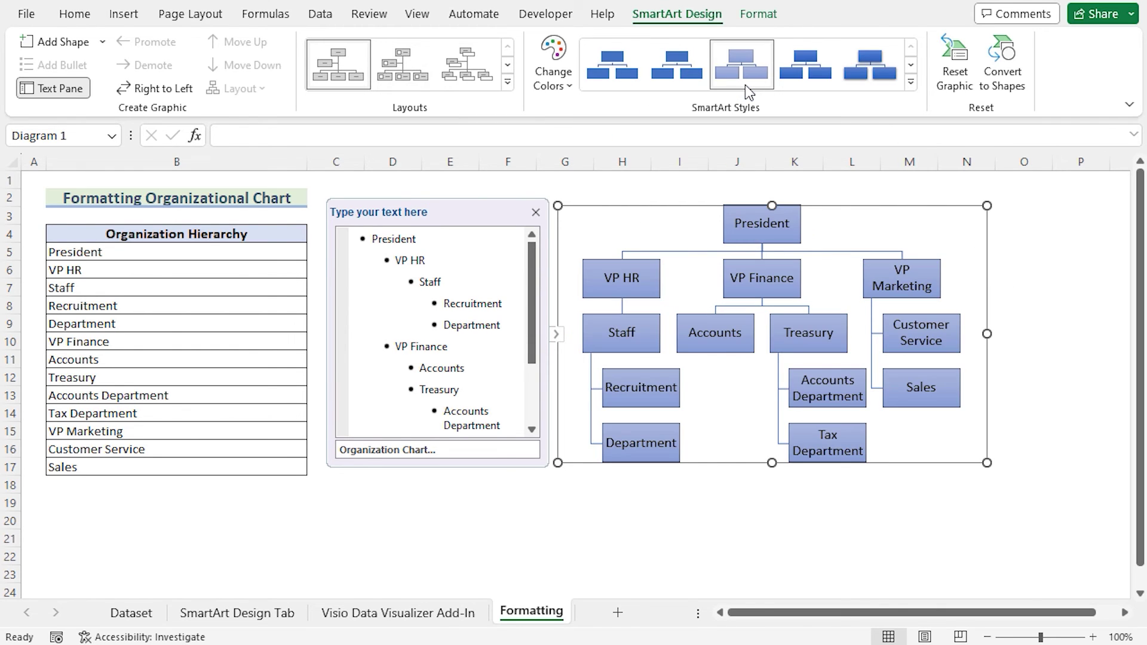
- Apply a Colorful scheme: President orange, VPs gold, middle tier blue, bottom tier green
{"action": "left_click", "coordinate": [1036, 323]}
{"action": "left_click", "coordinate": [678, 238]}
{"action": "left_click", "coordinate": [643, 275]}
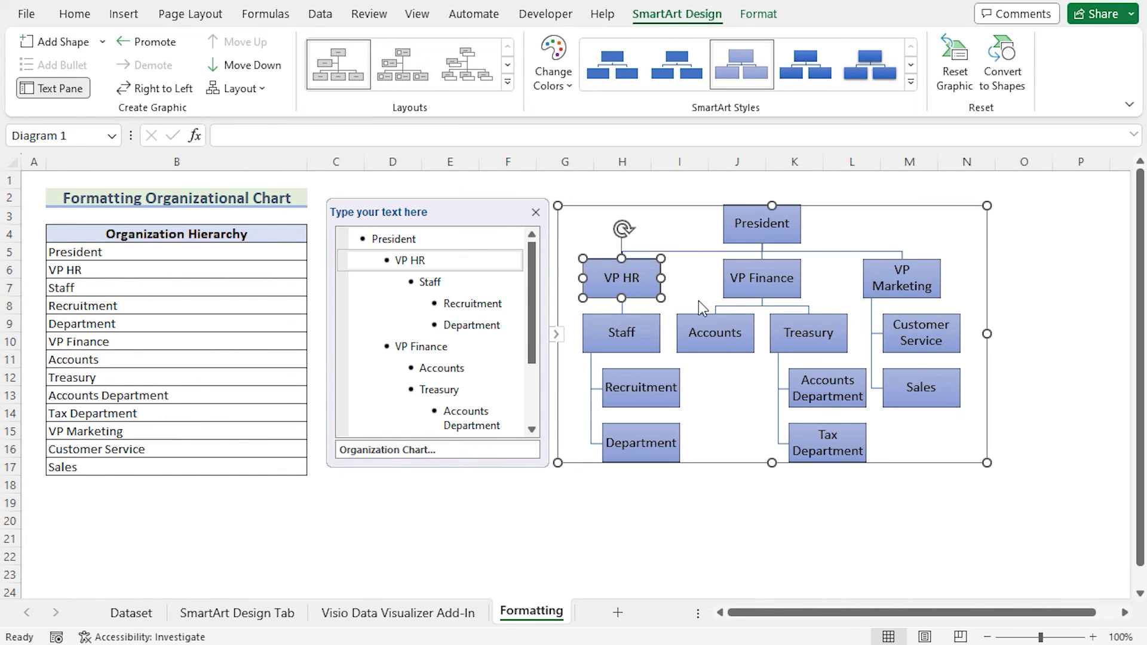
{"action": "left_click", "coordinate": [568, 90]}
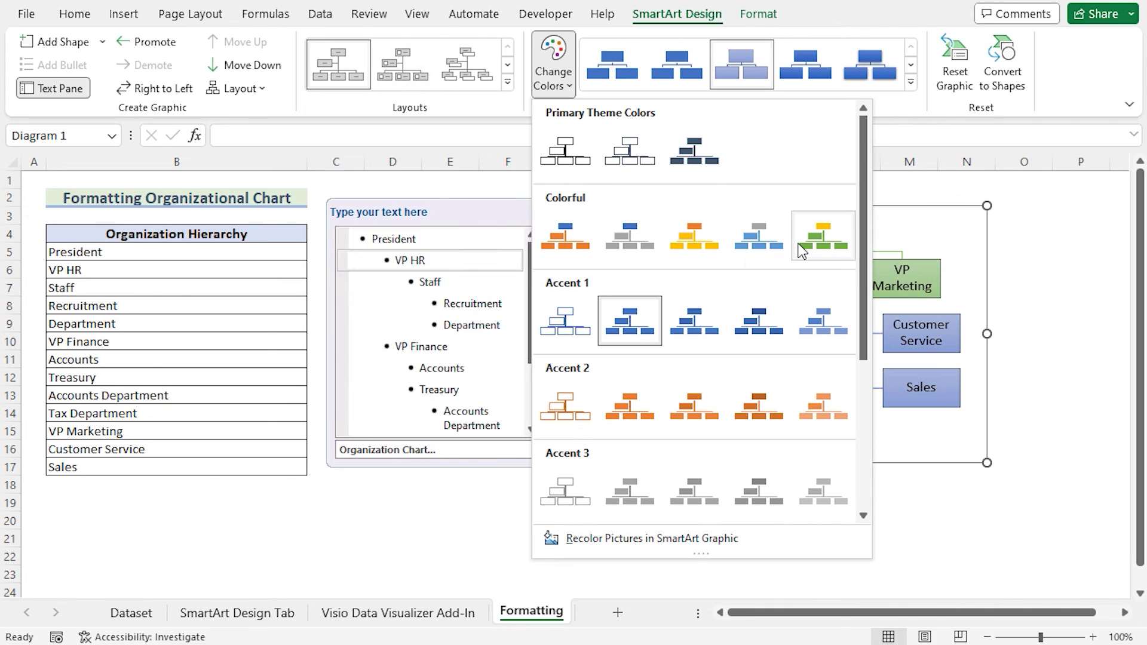
{"action": "left_click", "coordinate": [711, 246]}
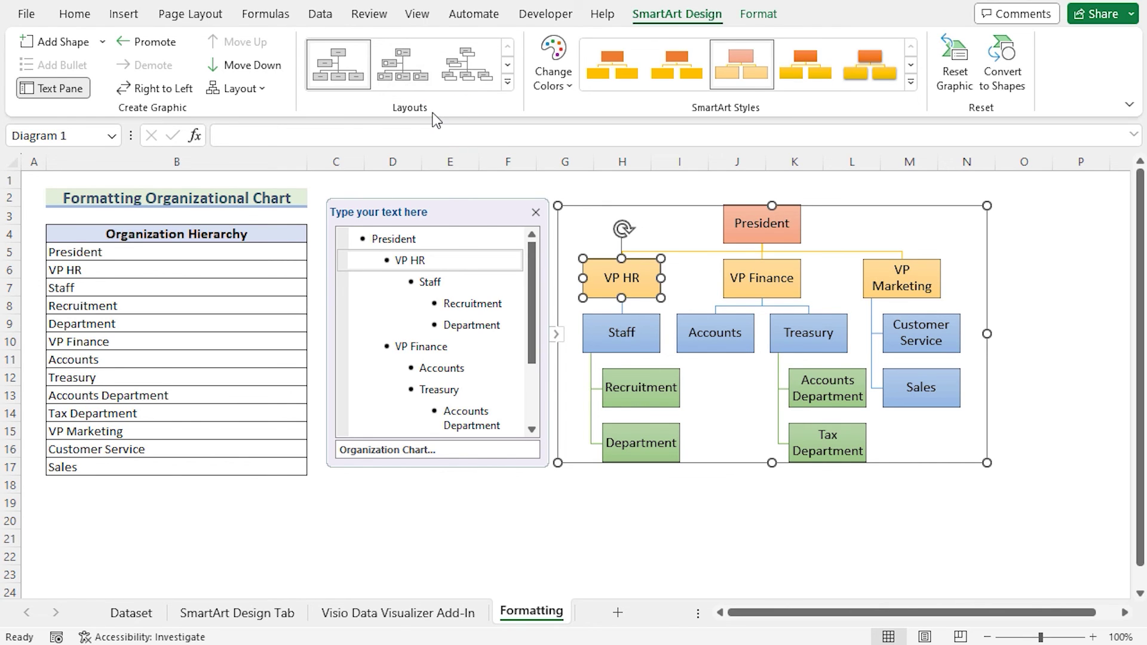
- Switch the SmartArt org chart to the Circle Picture Hierarchy layout with picture placeholders
{"action": "left_click", "coordinate": [507, 82]}
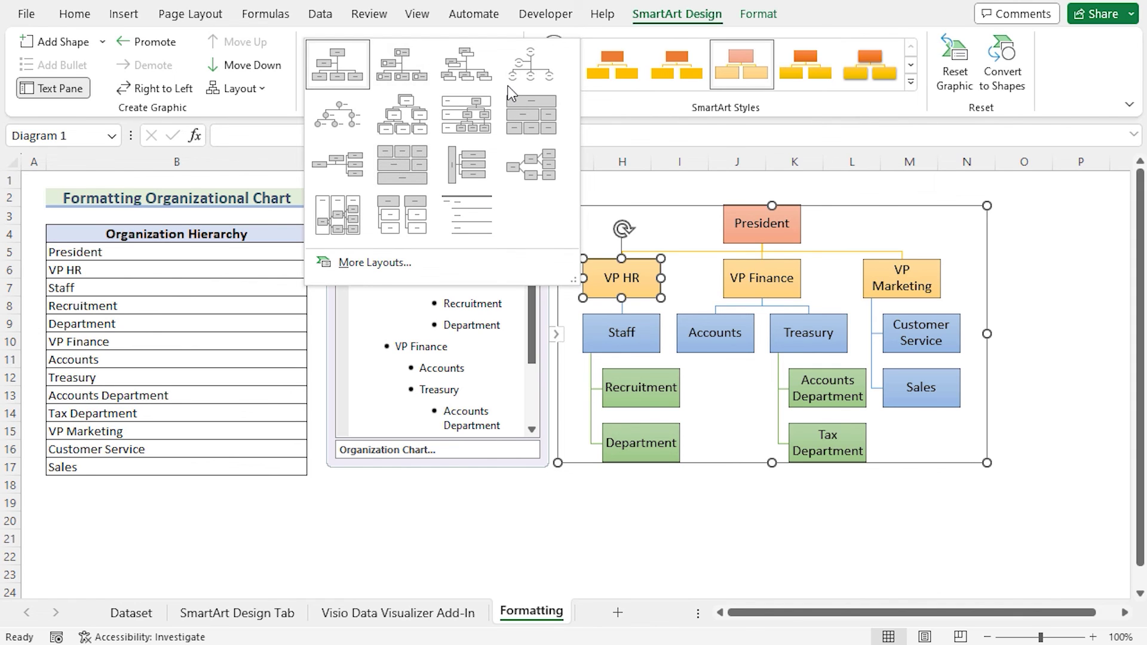
{"action": "left_click", "coordinate": [354, 119]}
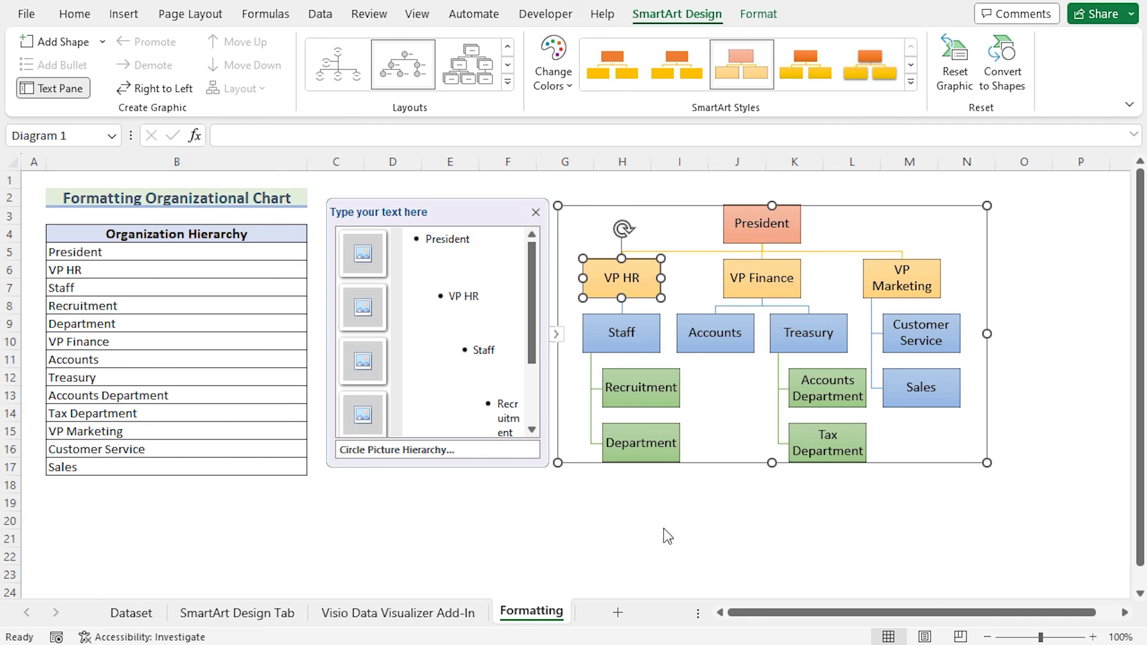